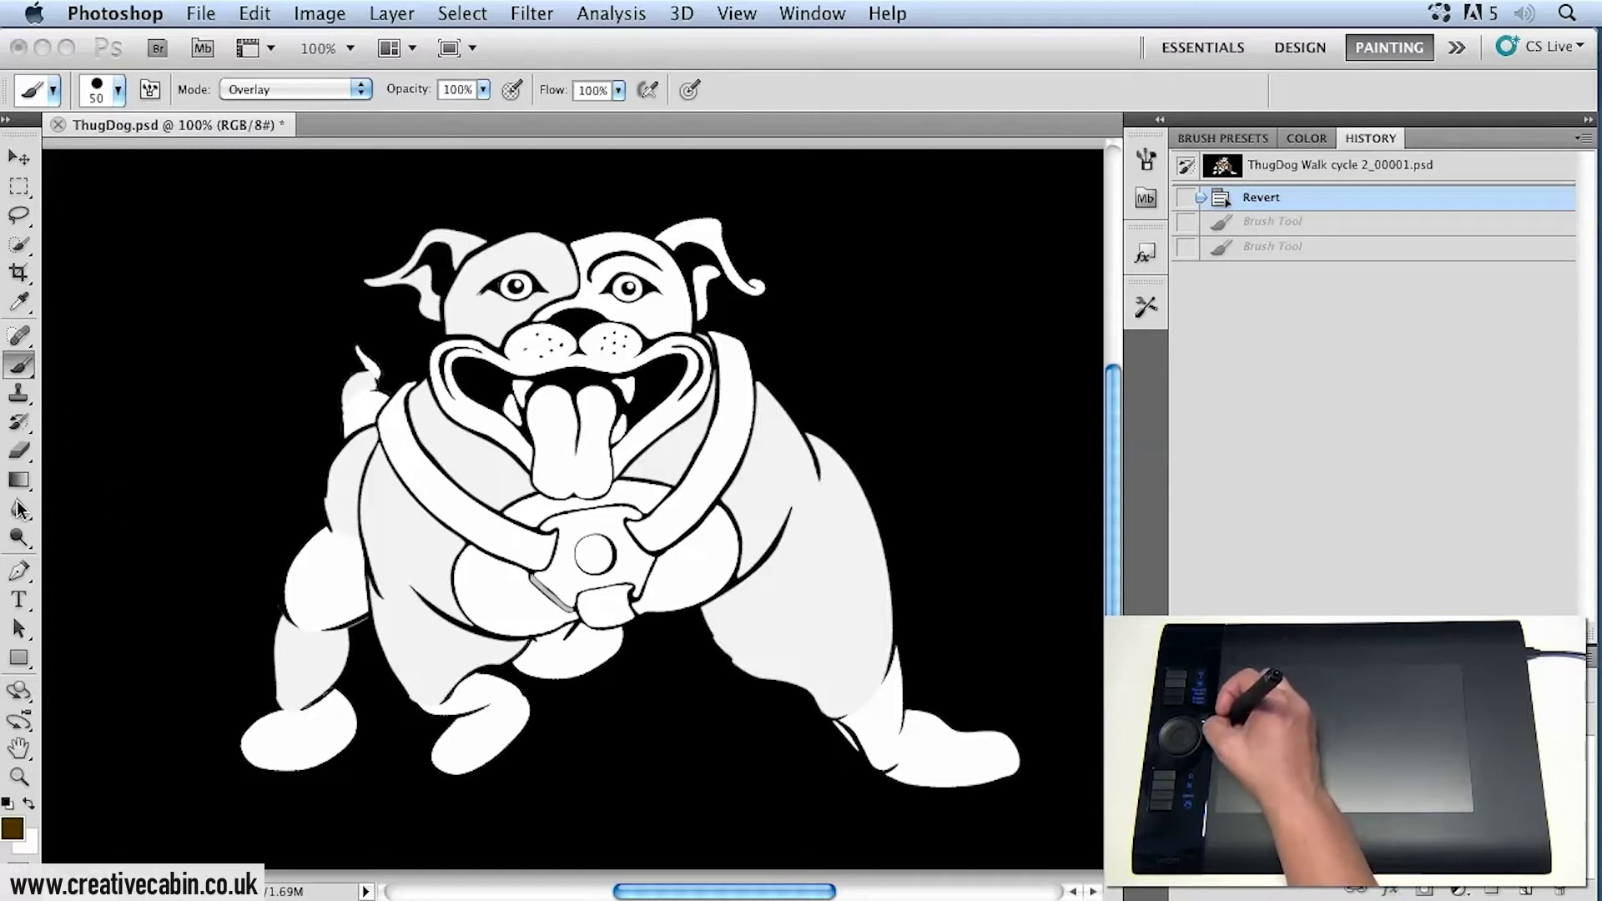
# Paint overlapping brown strokes over the dog's large front leg with the size 50 brush in Overlay mode, building up darker tones toward the knee.
pyautogui.click(24, 373)
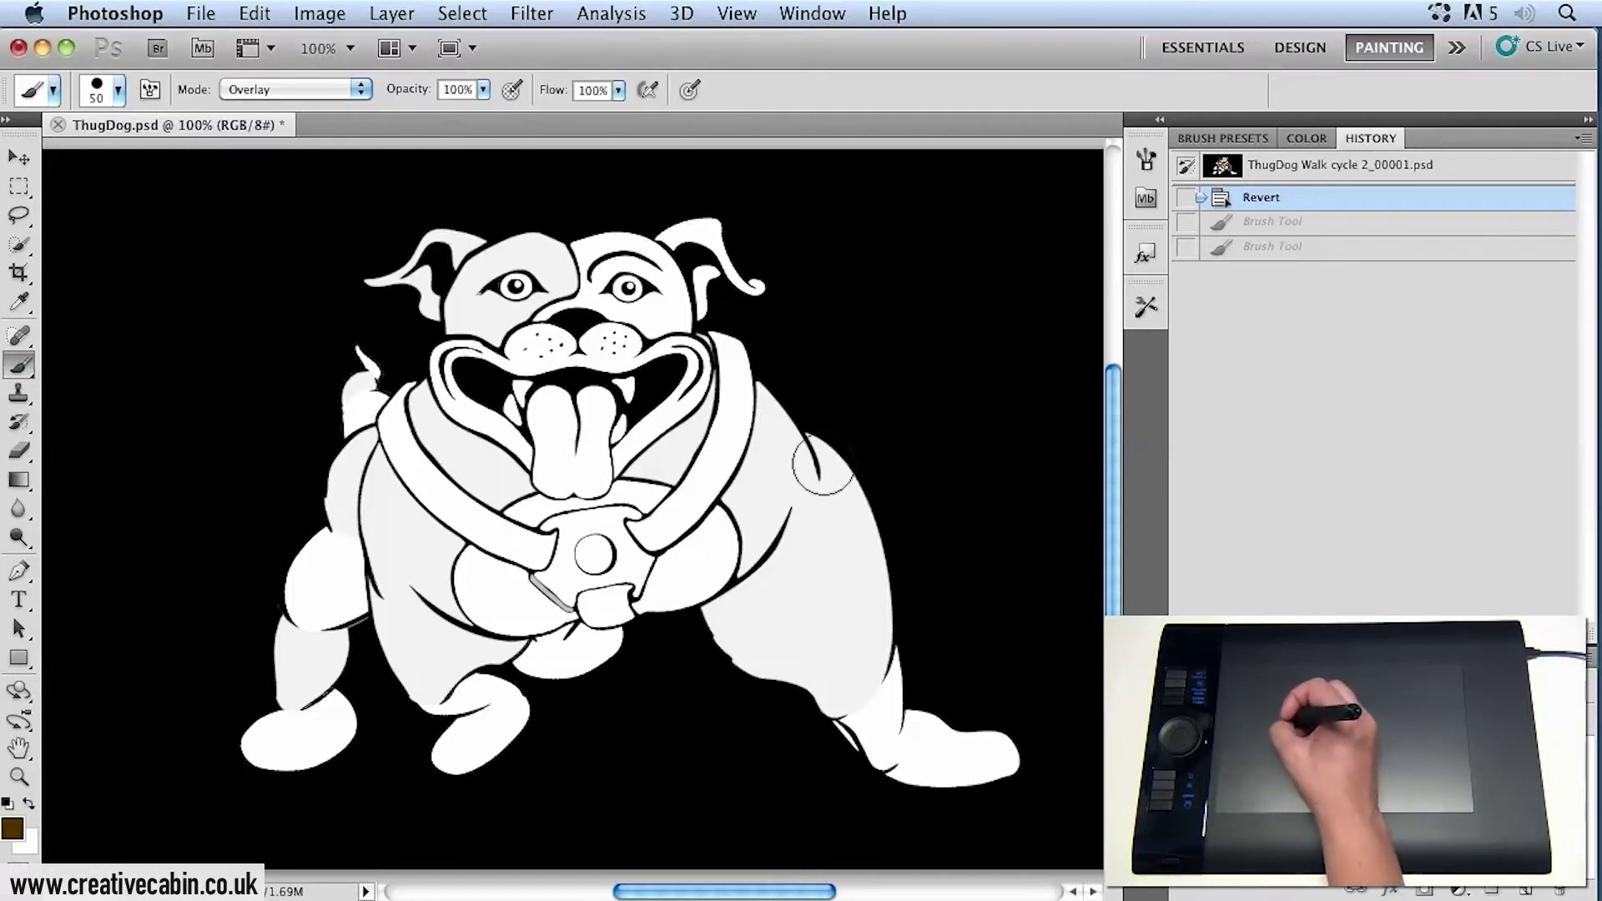
pyautogui.moveTo(821, 473)
pyautogui.mouseDown()
pyautogui.moveTo(830, 435)
pyautogui.moveTo(804, 661)
pyautogui.moveTo(819, 694)
pyautogui.mouseUp()
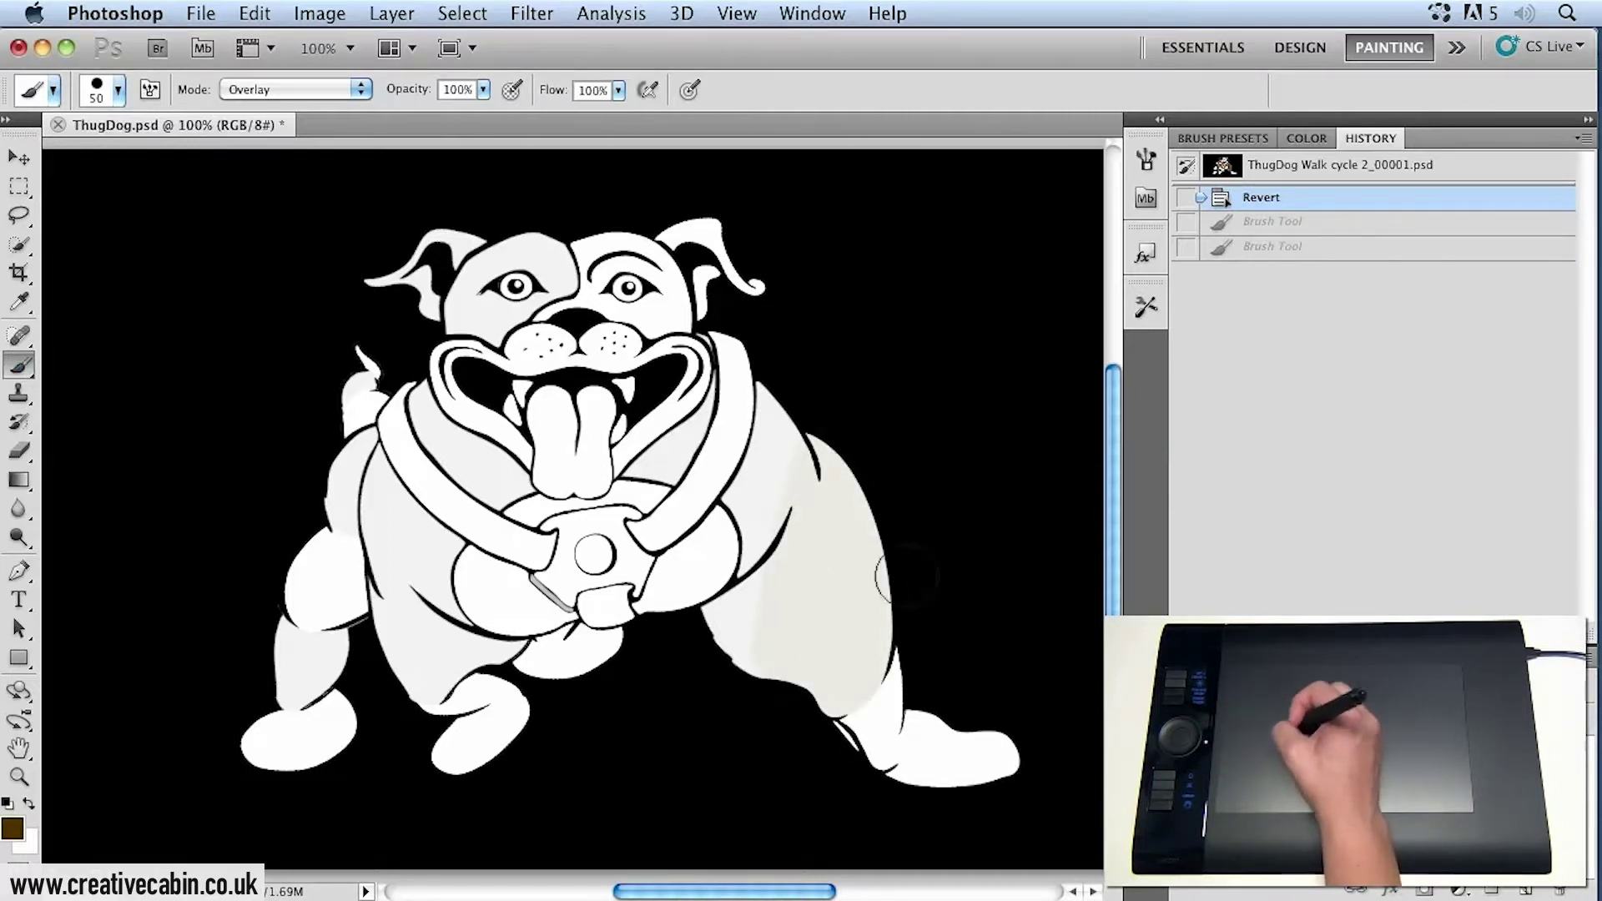
pyautogui.moveTo(908, 576)
pyautogui.mouseDown()
pyautogui.moveTo(680, 642)
pyautogui.moveTo(780, 586)
pyautogui.moveTo(754, 657)
pyautogui.moveTo(850, 691)
pyautogui.mouseUp()
pyautogui.moveTo(806, 567)
pyautogui.mouseDown()
pyautogui.moveTo(842, 448)
pyautogui.moveTo(827, 436)
pyautogui.moveTo(842, 618)
pyautogui.mouseUp()
pyautogui.moveTo(822, 434); pyautogui.dragTo(860, 659)
pyautogui.moveTo(868, 525); pyautogui.dragTo(844, 703)
pyautogui.moveTo(901, 576); pyautogui.dragTo(843, 709)
pyautogui.moveTo(884, 601)
pyautogui.mouseDown()
pyautogui.moveTo(835, 726)
pyautogui.moveTo(734, 668)
pyautogui.mouseUp()
pyautogui.moveTo(793, 593); pyautogui.dragTo(667, 634)
pyautogui.moveTo(868, 618)
pyautogui.mouseDown()
pyautogui.moveTo(691, 626)
pyautogui.moveTo(818, 613)
pyautogui.mouseUp()
pyautogui.moveTo(826, 628)
pyautogui.mouseDown()
pyautogui.moveTo(709, 644)
pyautogui.moveTo(747, 659)
pyautogui.mouseUp()
pyautogui.moveTo(860, 630)
pyautogui.mouseDown()
pyautogui.moveTo(768, 678)
pyautogui.moveTo(782, 685)
pyautogui.mouseUp()
pyautogui.moveTo(884, 639)
pyautogui.mouseDown()
pyautogui.moveTo(904, 665)
pyautogui.moveTo(860, 709)
pyautogui.mouseUp()
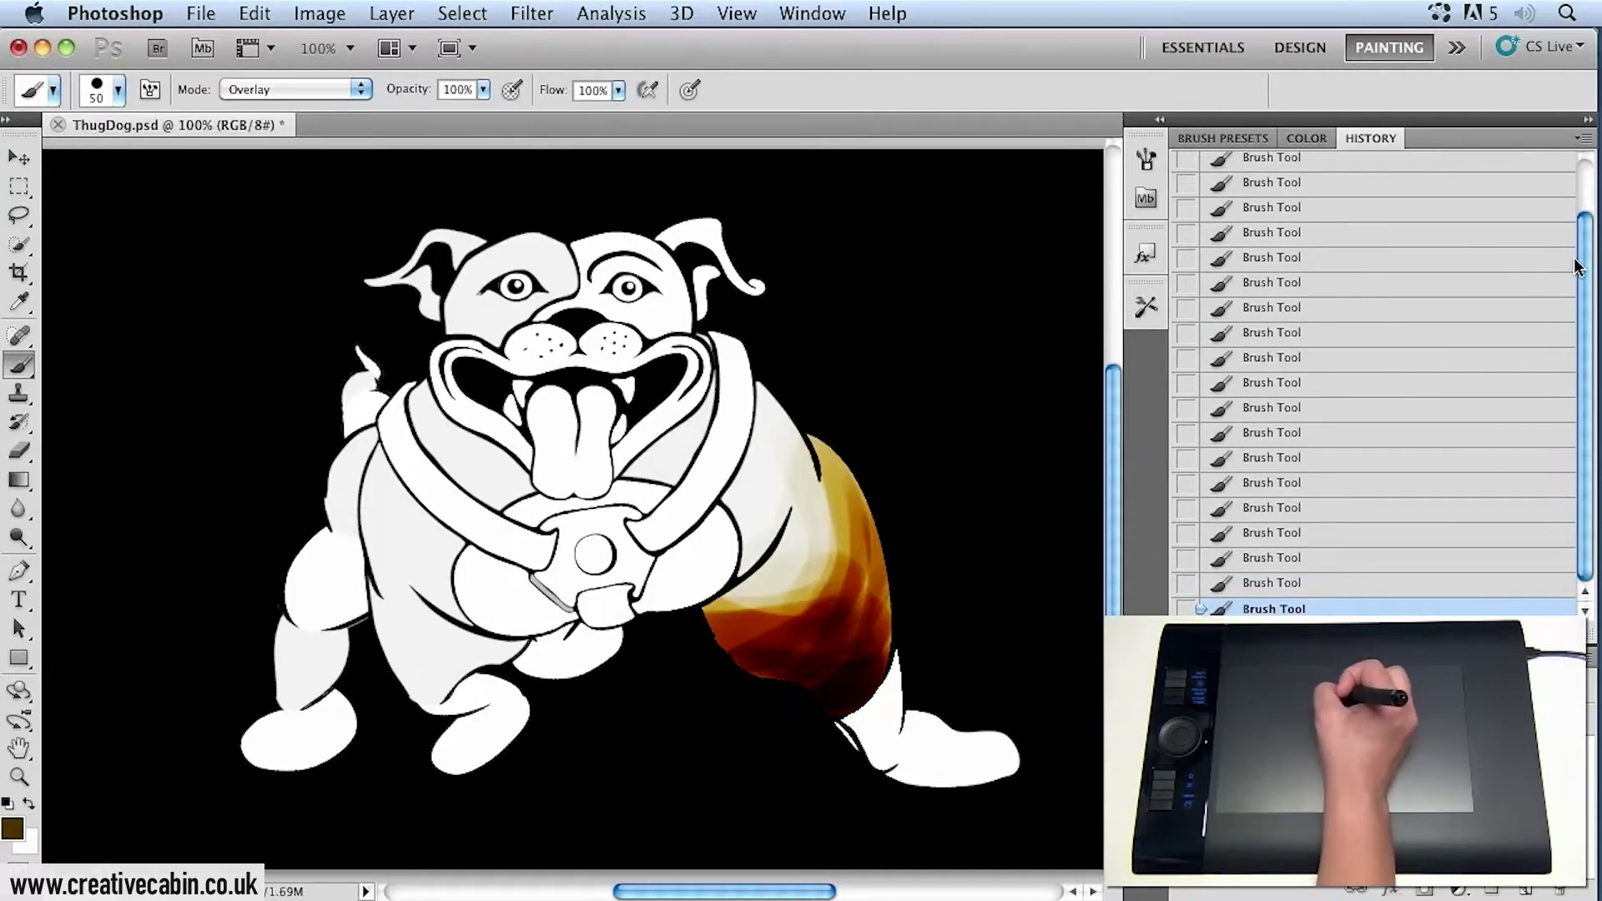
# Undo the last brush stroke on the dog's leg.
pyautogui.moveTo(1590, 270)
pyautogui.mouseDown()
pyautogui.moveTo(1596, 213)
pyautogui.moveTo(1595, 275)
pyautogui.mouseUp()
pyautogui.scroll(2, 1377, 375)
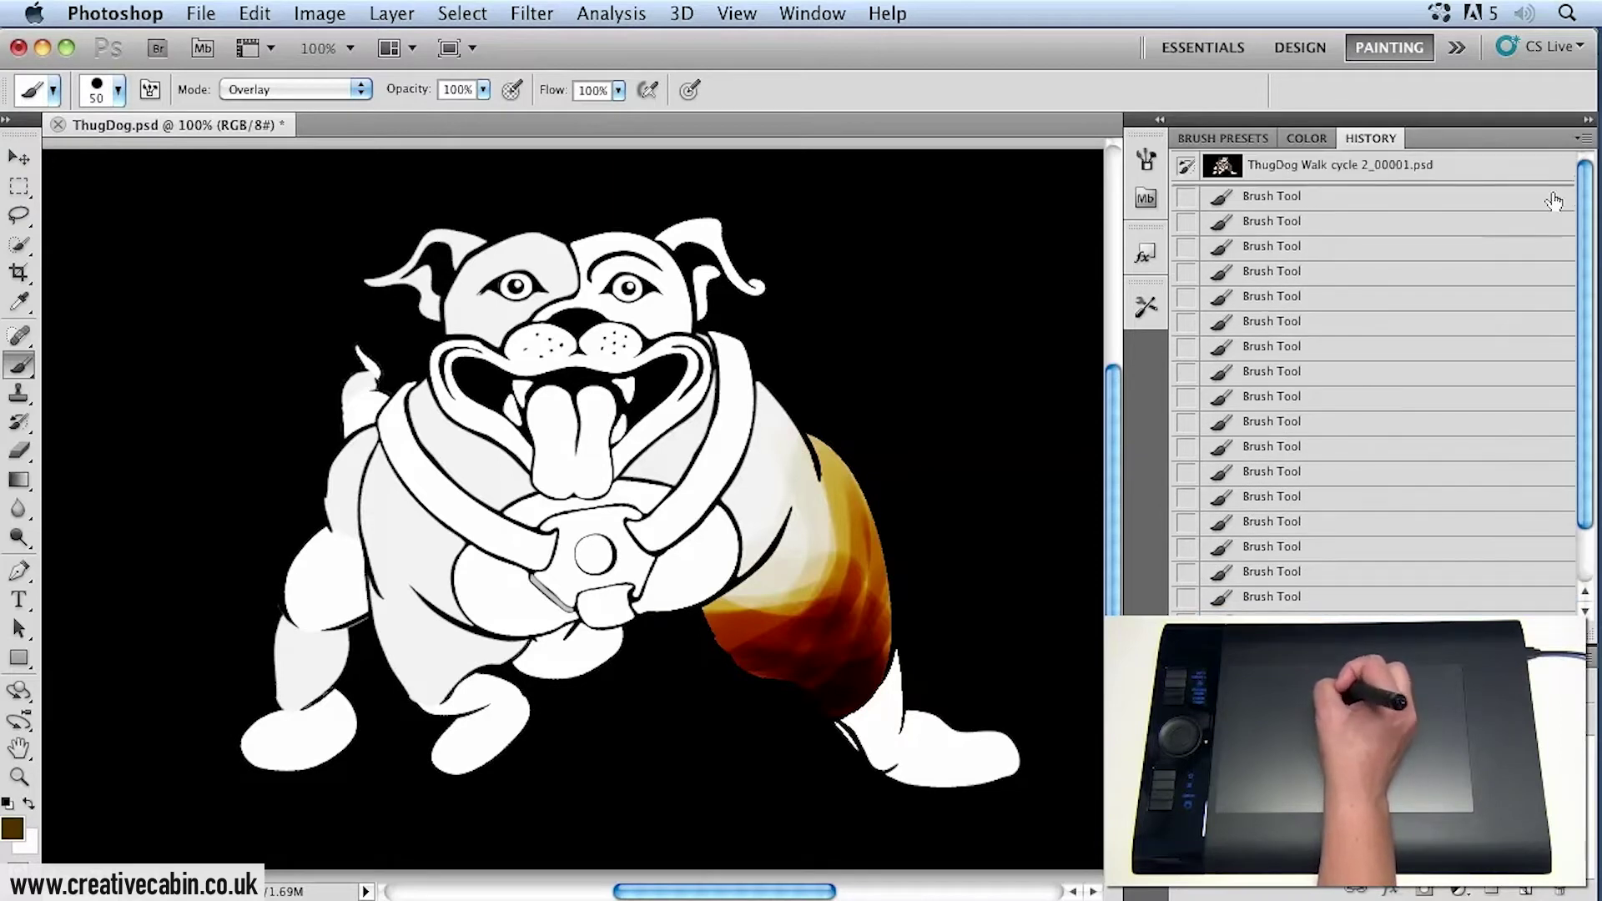
pyautogui.click(257, 13)
pyautogui.click(271, 45)
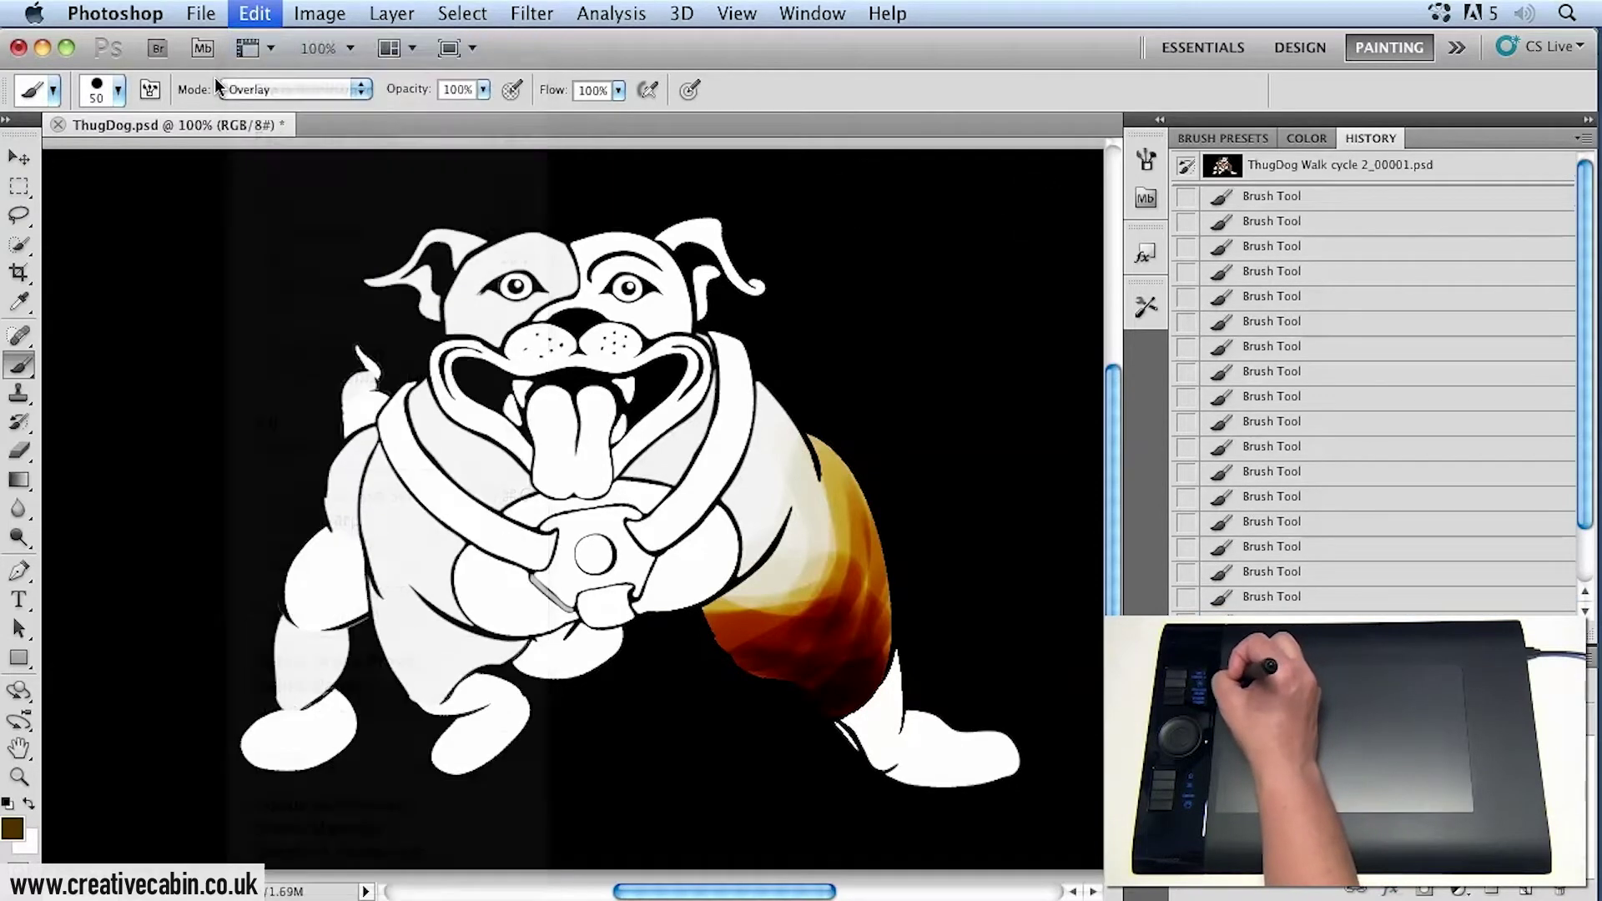
# Step backward through four more brush strokes in the history.
pyautogui.click(255, 14)
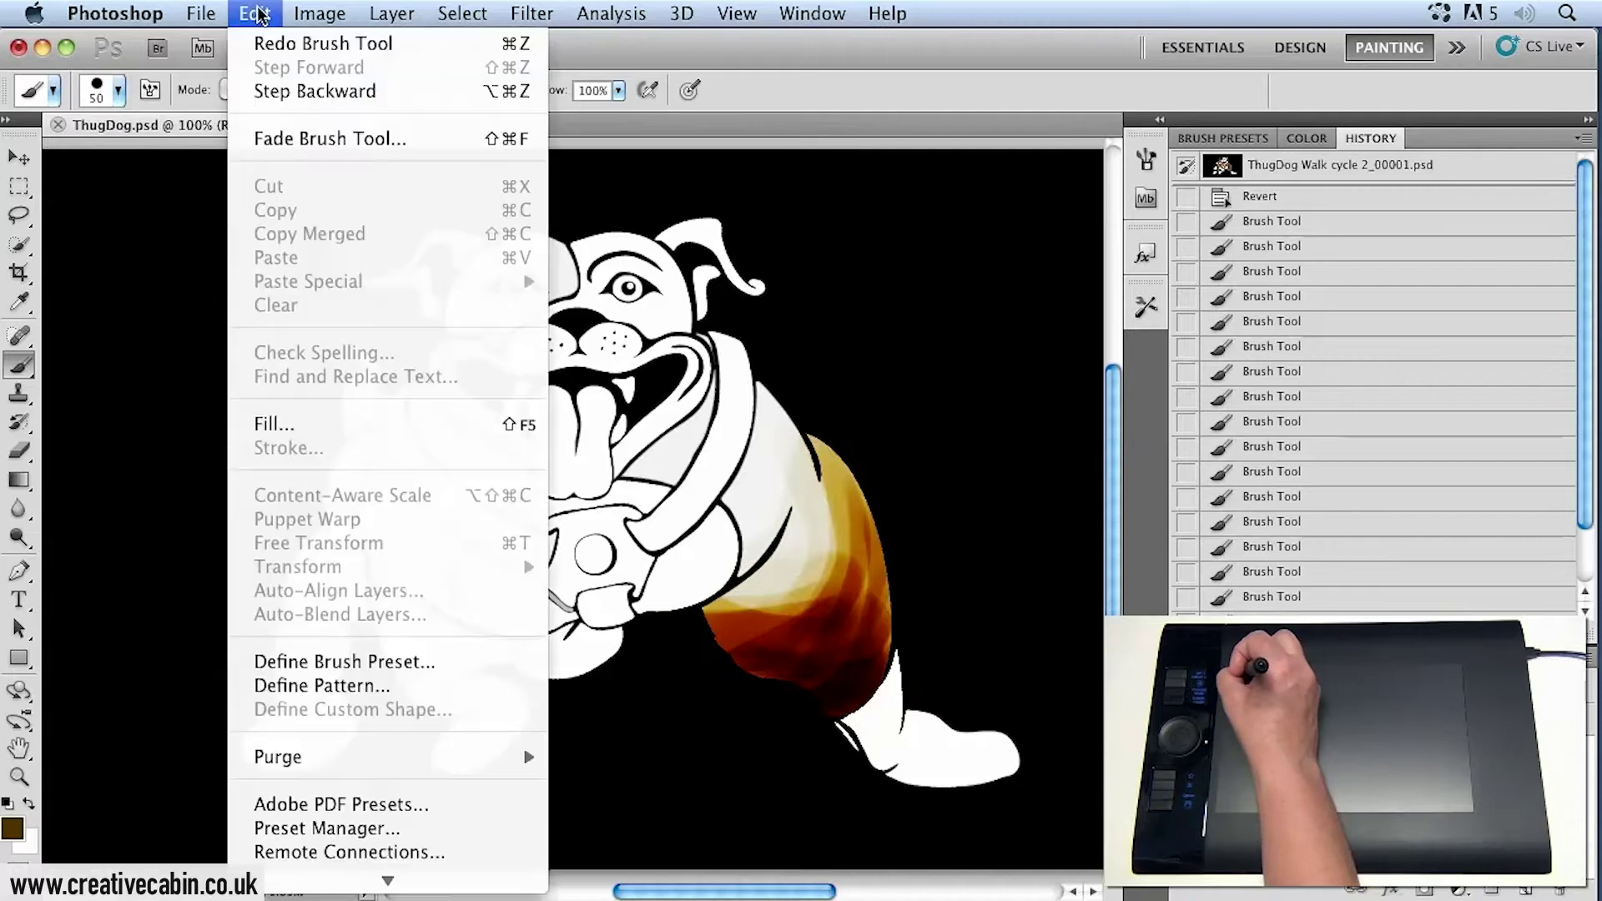
pyautogui.click(271, 91)
pyautogui.click(256, 14)
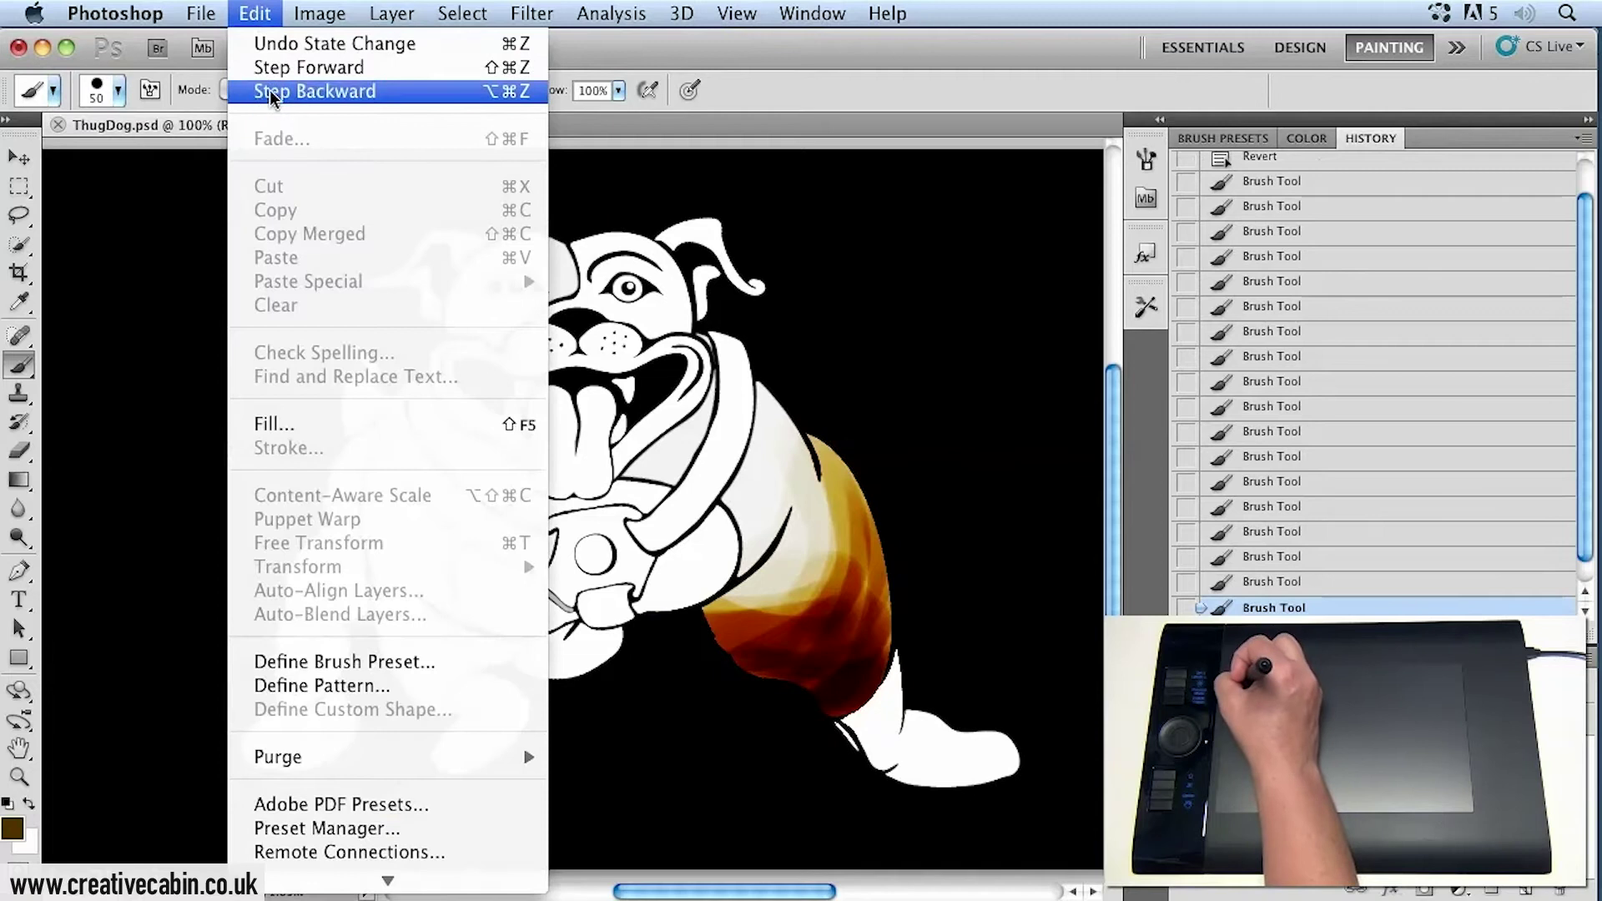
pyautogui.click(271, 92)
pyautogui.click(256, 14)
pyautogui.click(272, 92)
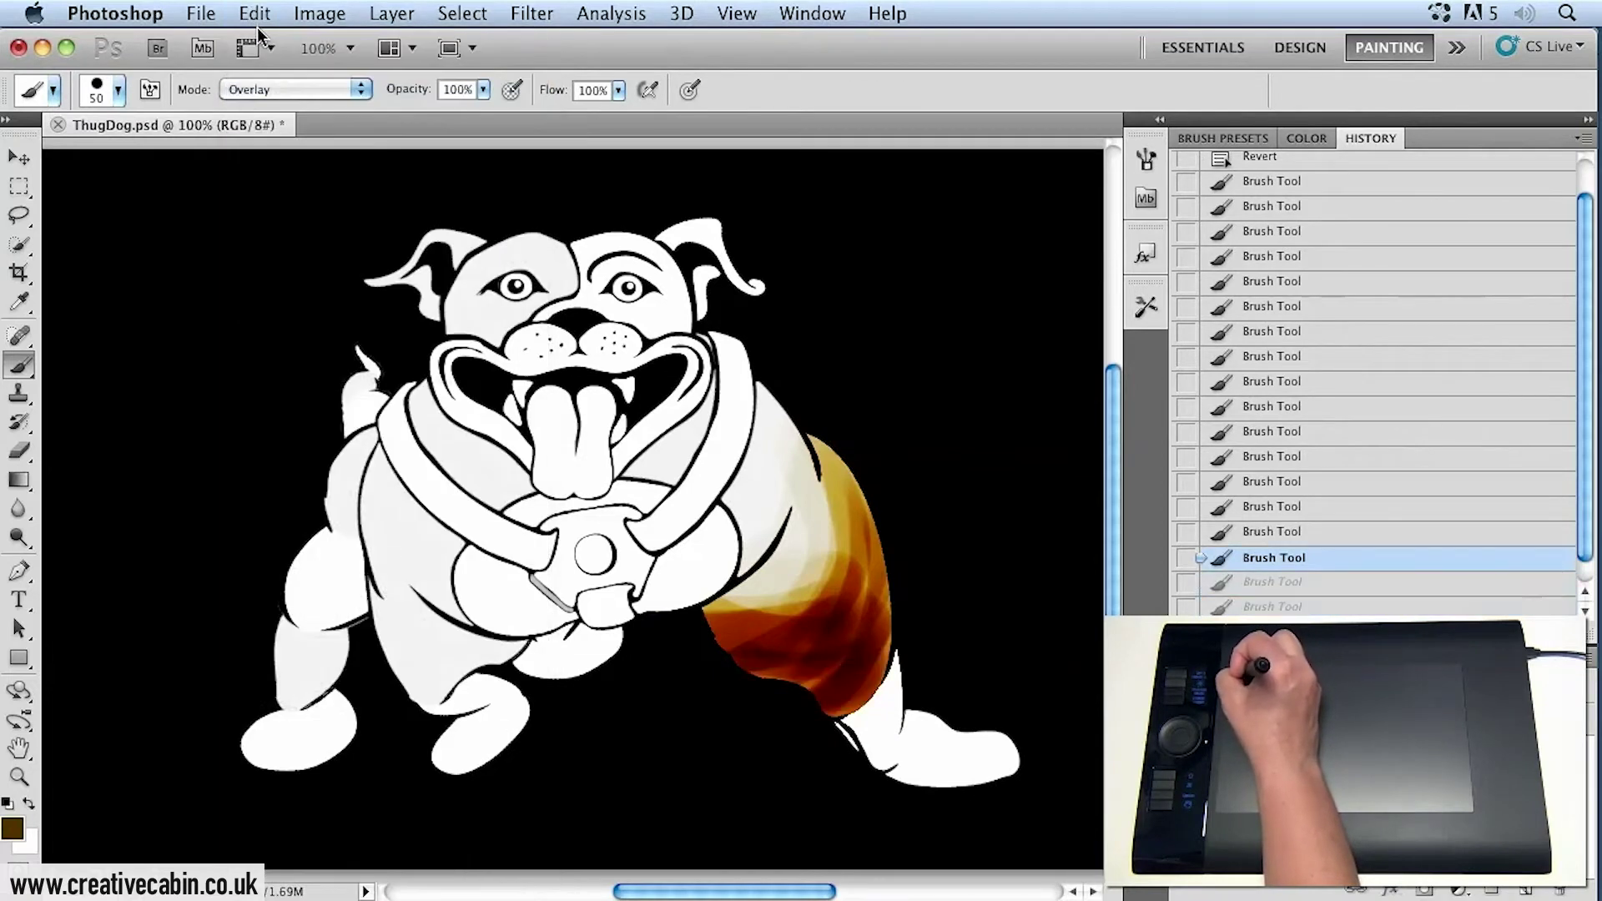
pyautogui.click(255, 14)
pyautogui.click(265, 94)
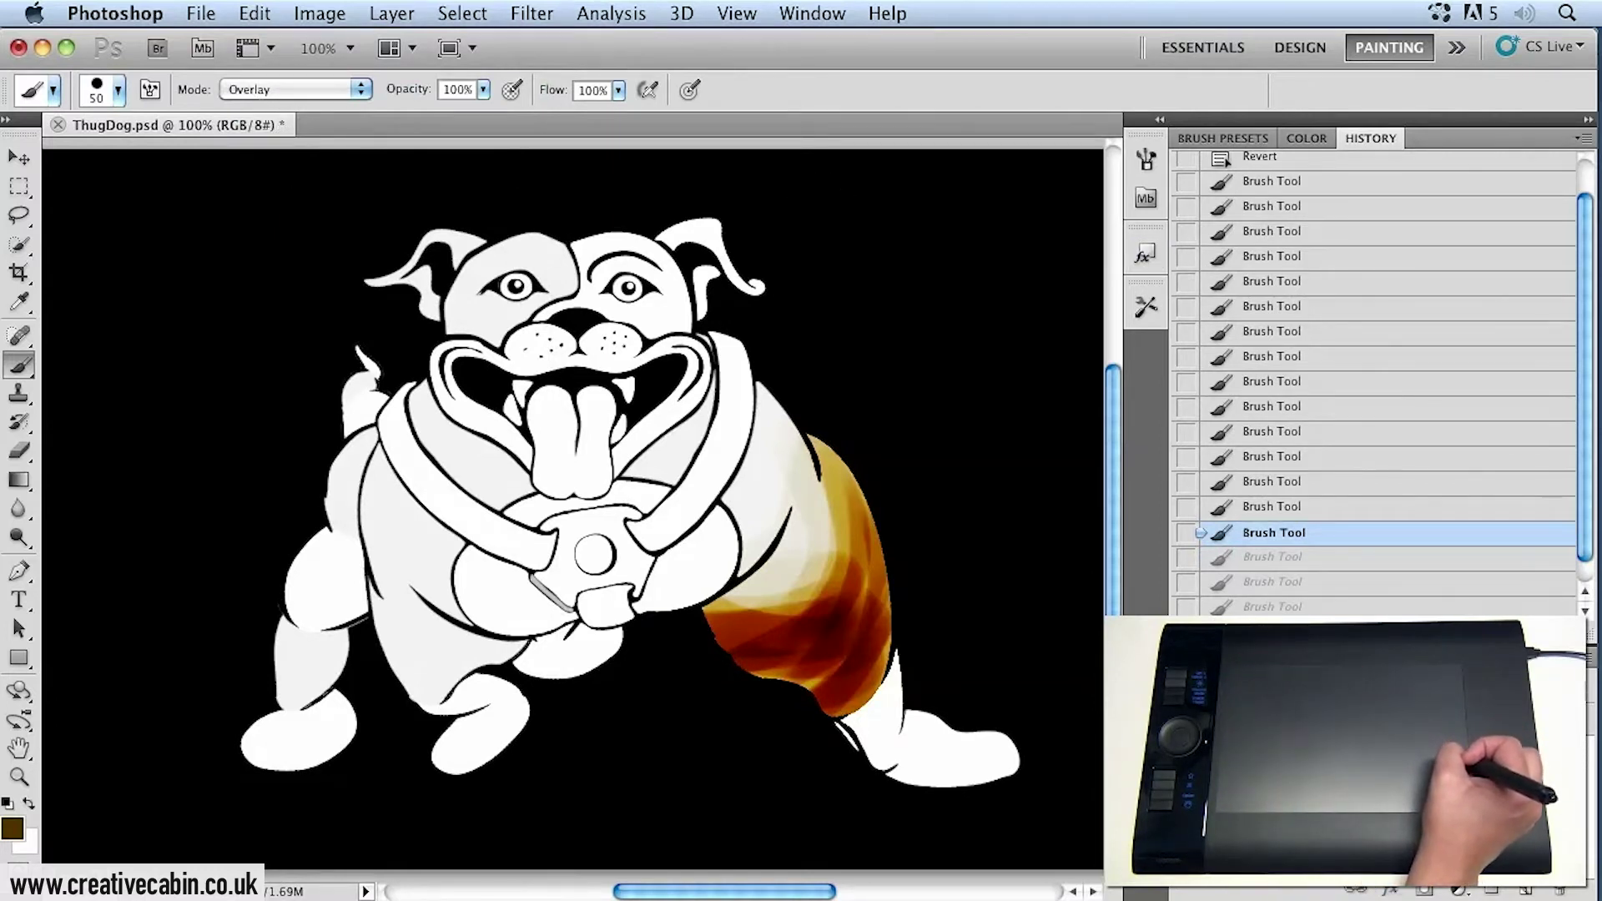
# Switch to the Wacom Tablet preferences, show the Radial Menu settings for Adobe Photoshop CS5.1, and preview the on-screen radial menu.
pyautogui.press('super+Tab')
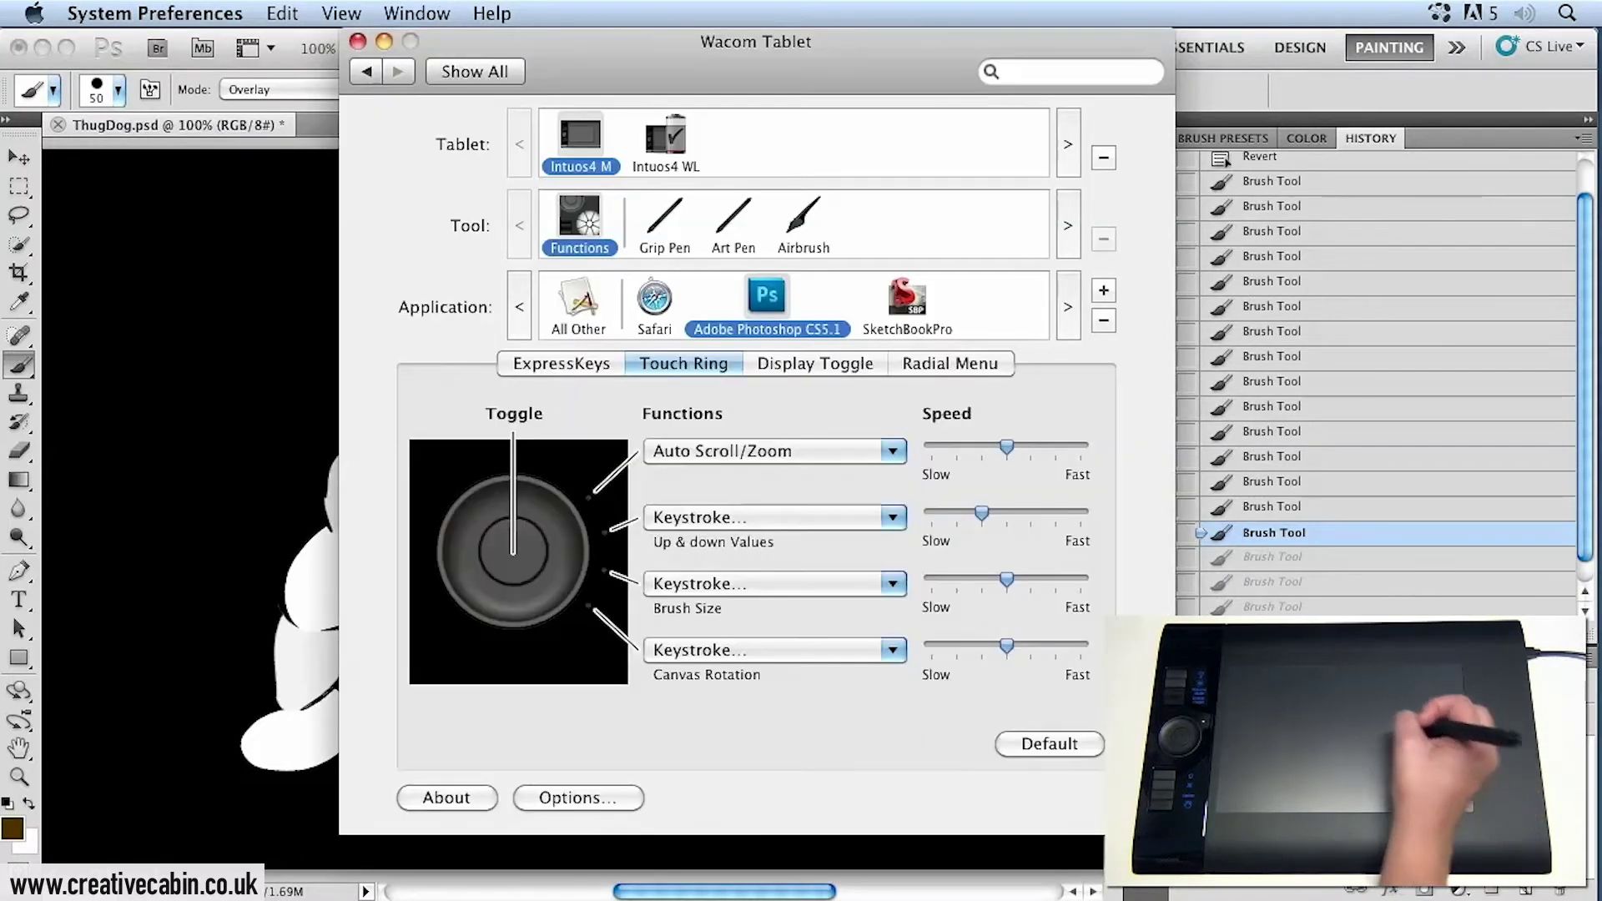
pyautogui.click(939, 368)
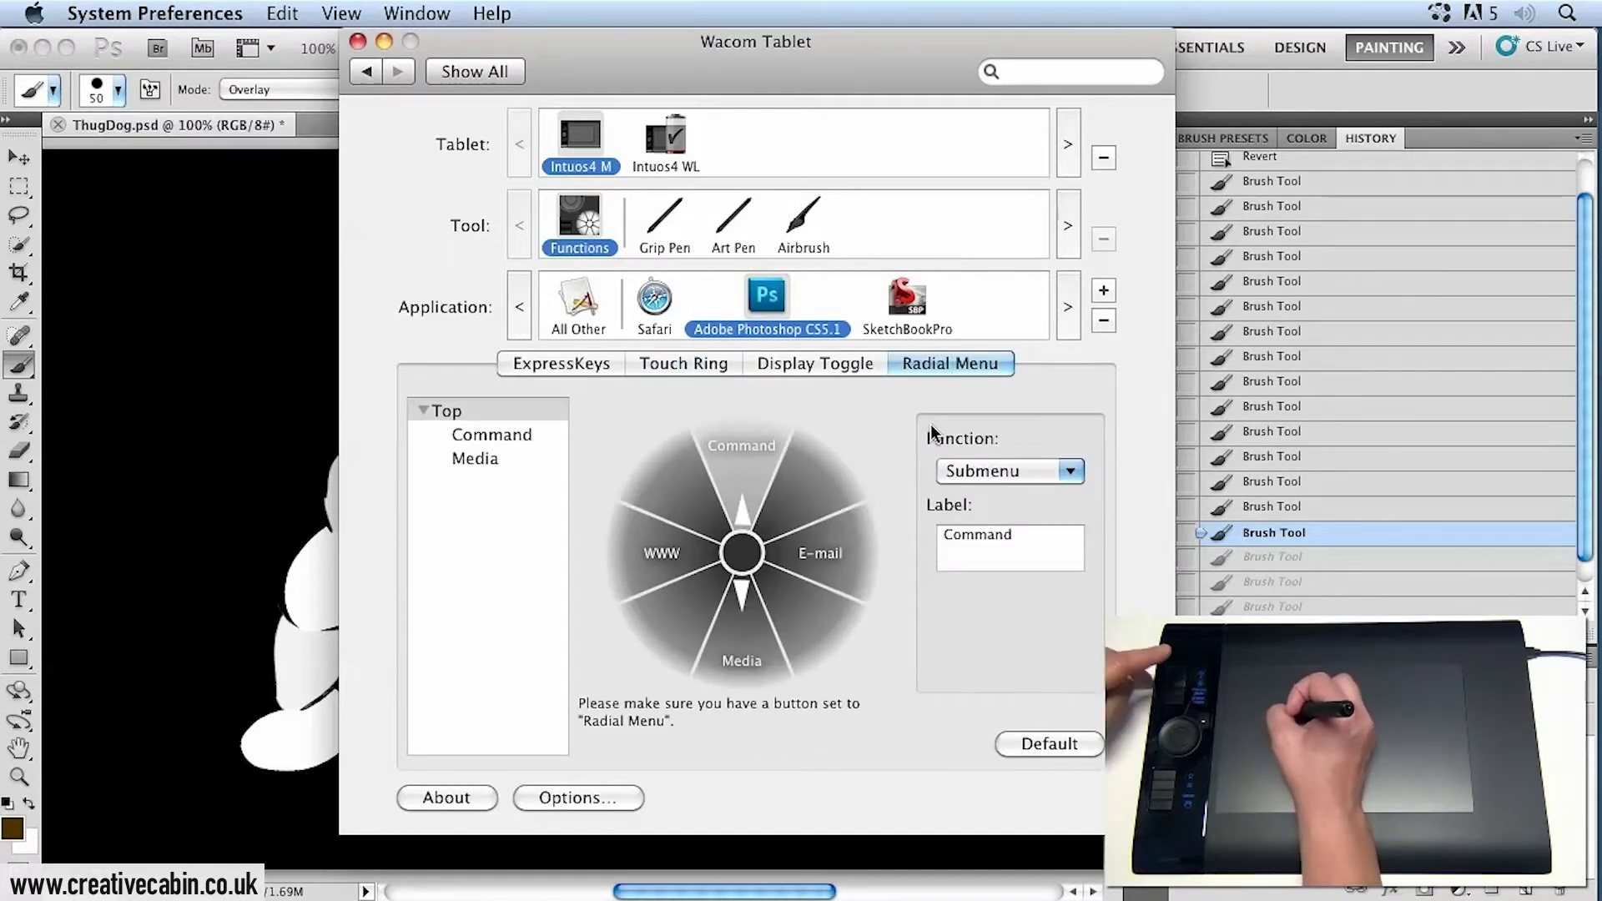
pyautogui.rightClick(923, 578)
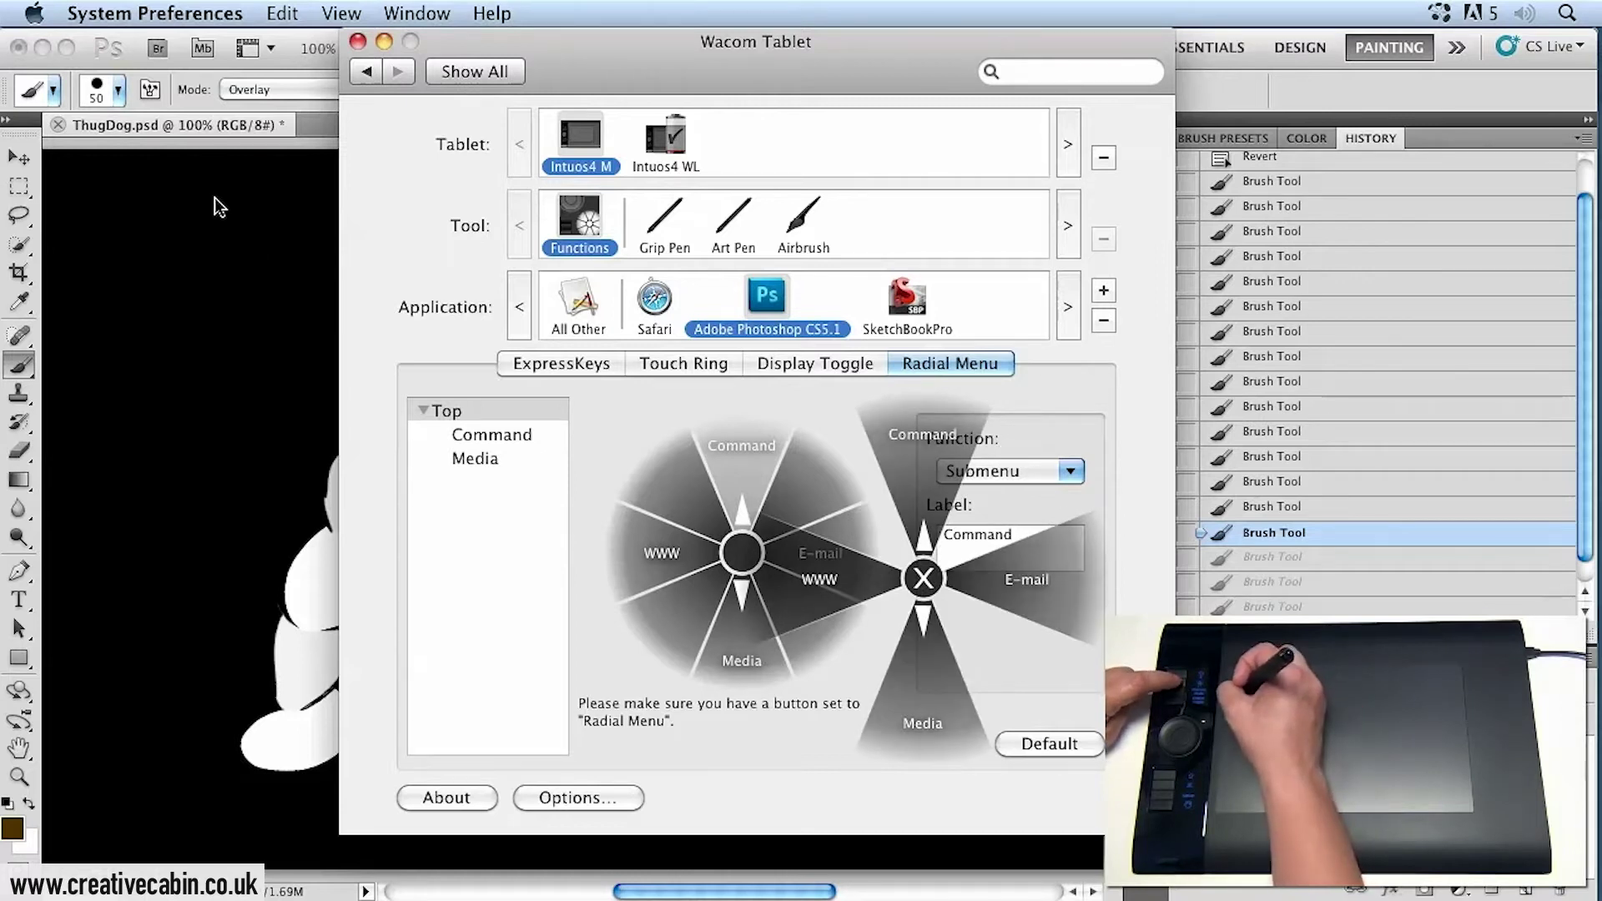
pyautogui.press('Escape')
# Switch back to Photoshop and view the radial menu's Command submenu over the canvas.
pyautogui.click(206, 300)
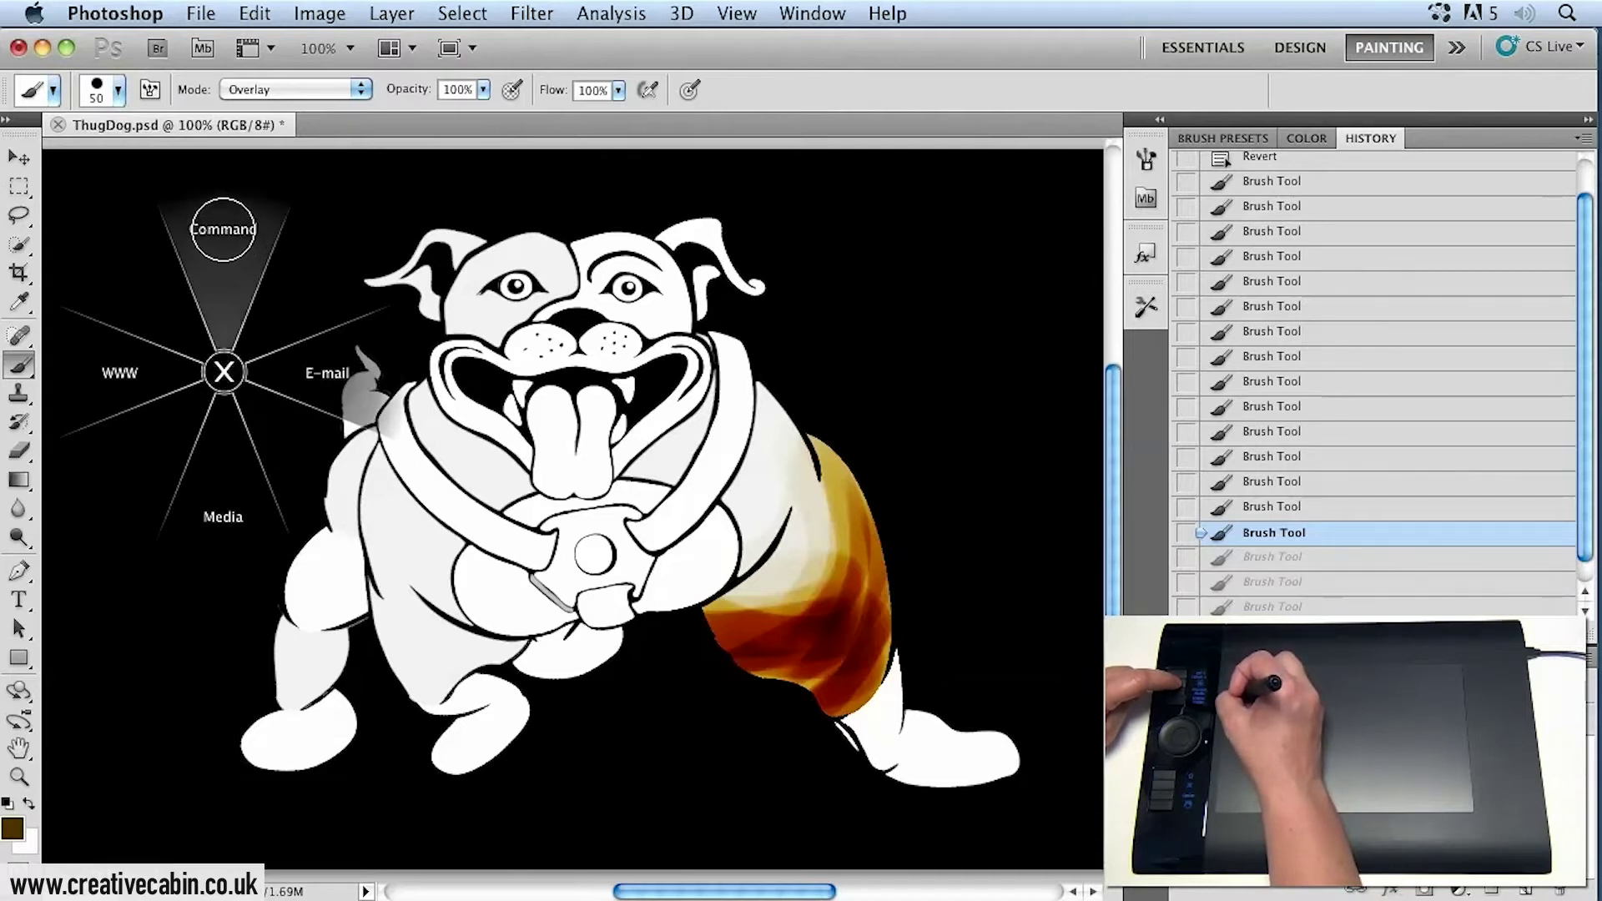
pyautogui.click(222, 230)
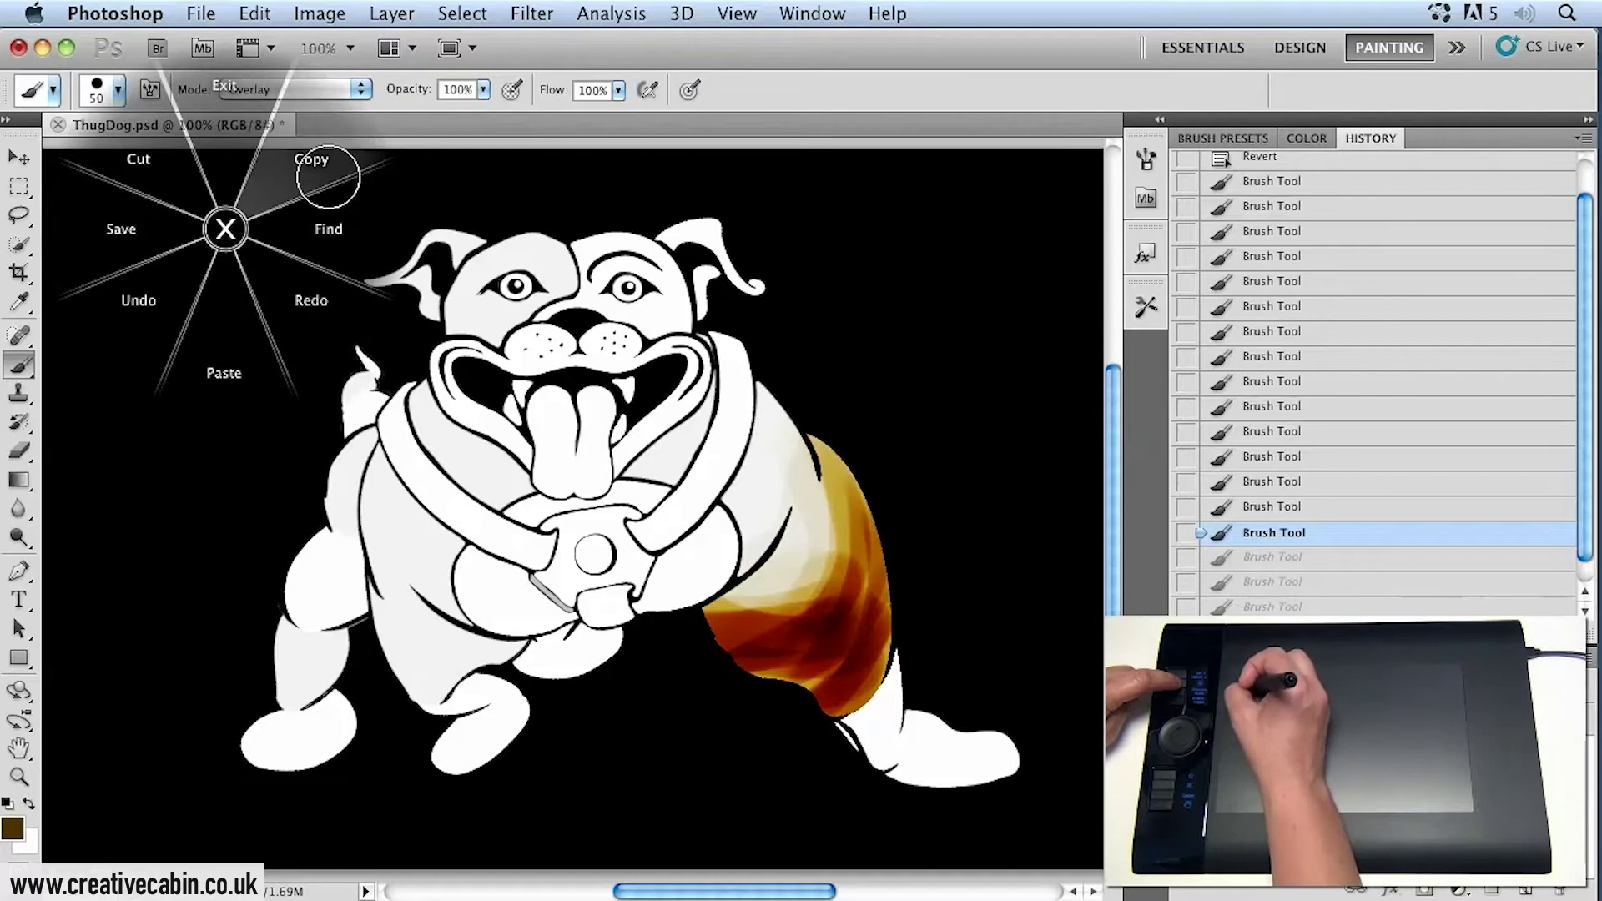
pyautogui.press('Escape')
# Launch E-mail from the radial menu and cancel the mail account setup.
pyautogui.rightClick(284, 359)
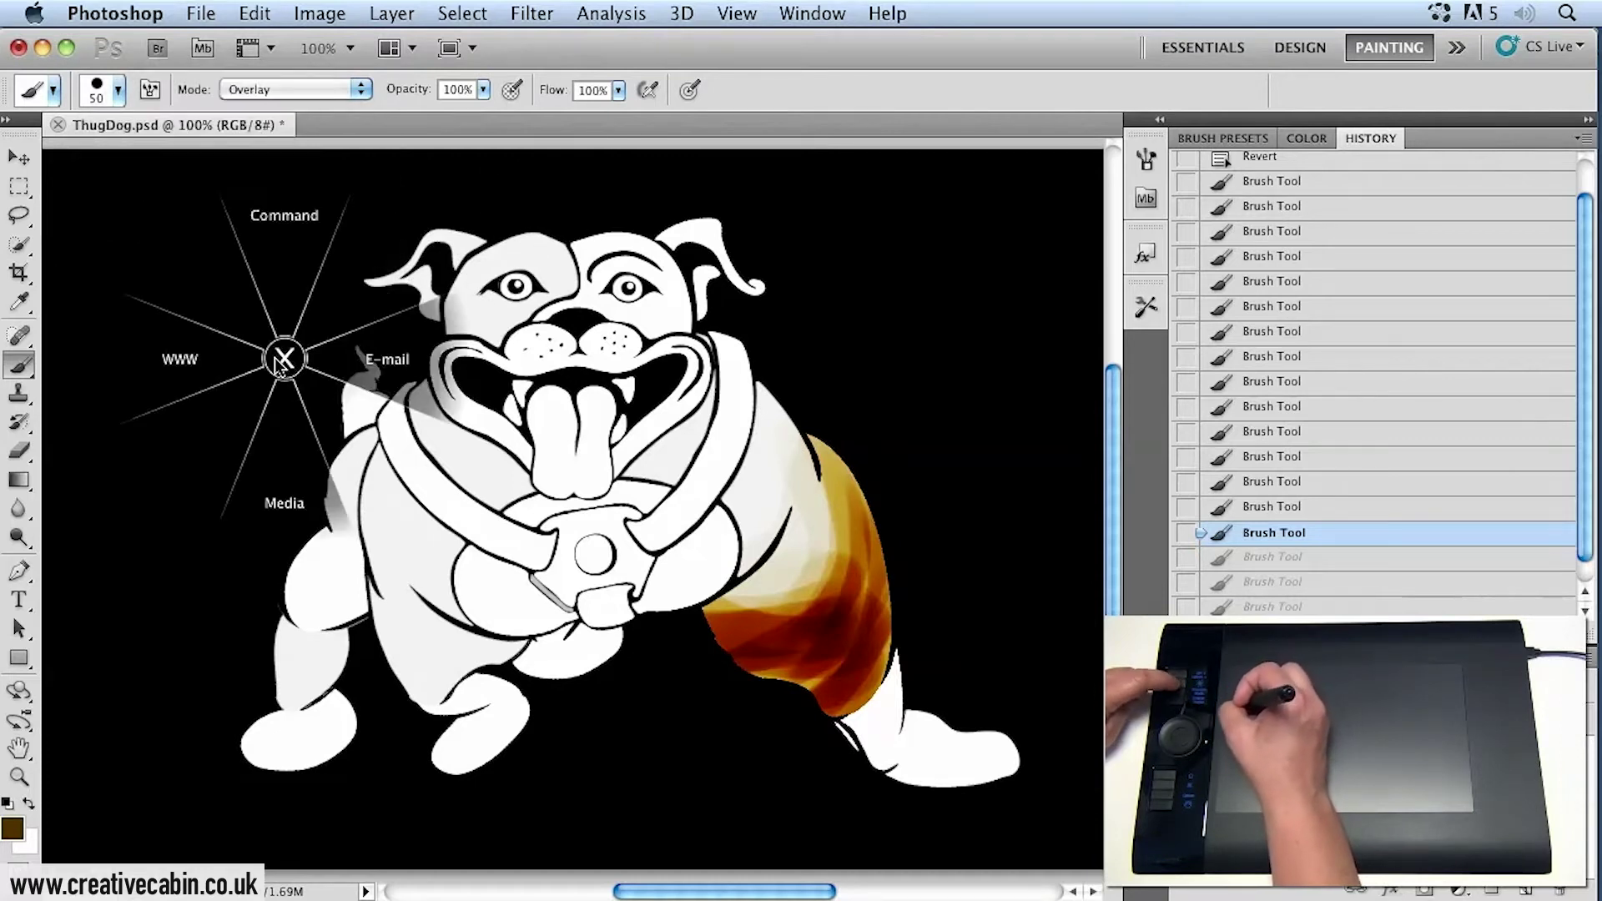
pyautogui.click(402, 359)
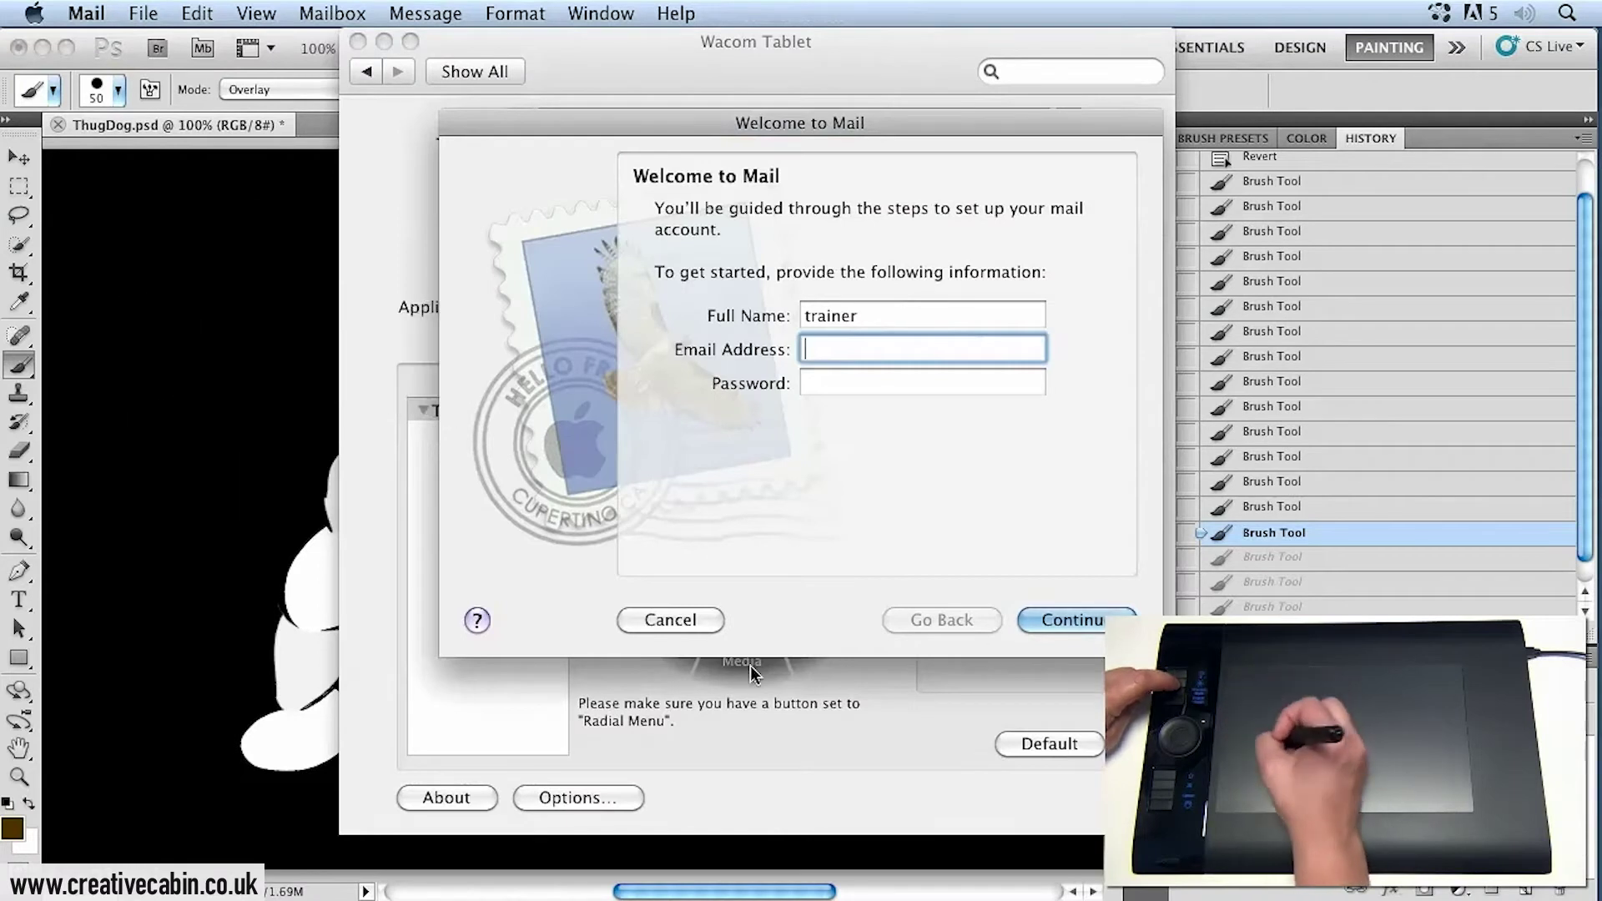
pyautogui.click(670, 620)
# Examine the radial menu's Media submenu and its Command submenu over the canvas.
pyautogui.middleClick(204, 322)
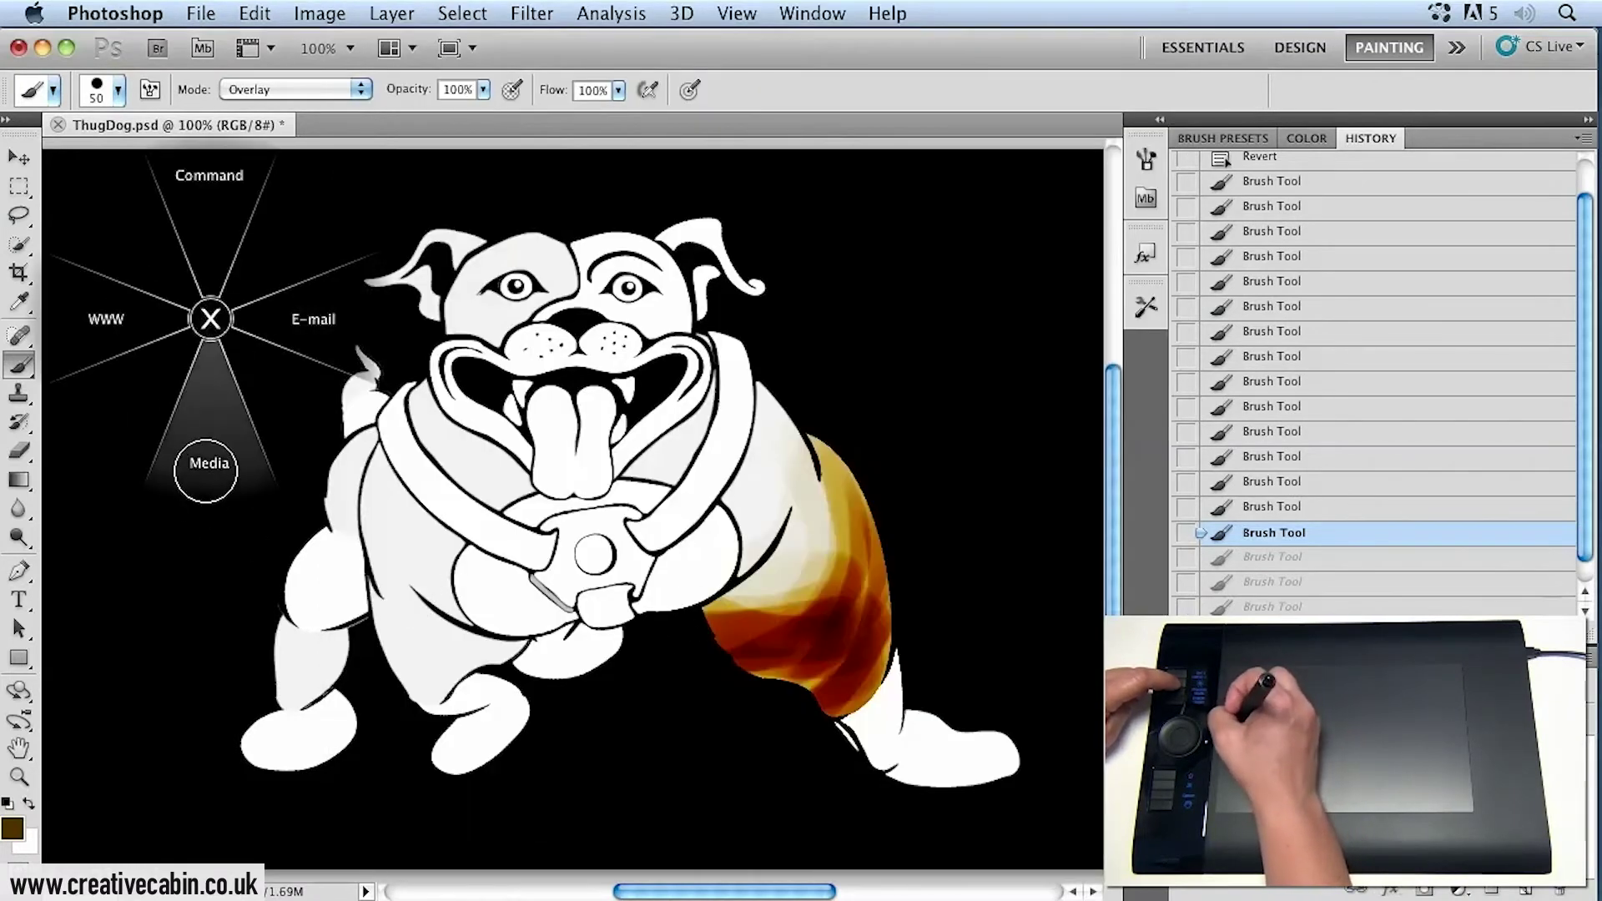
pyautogui.click(206, 463)
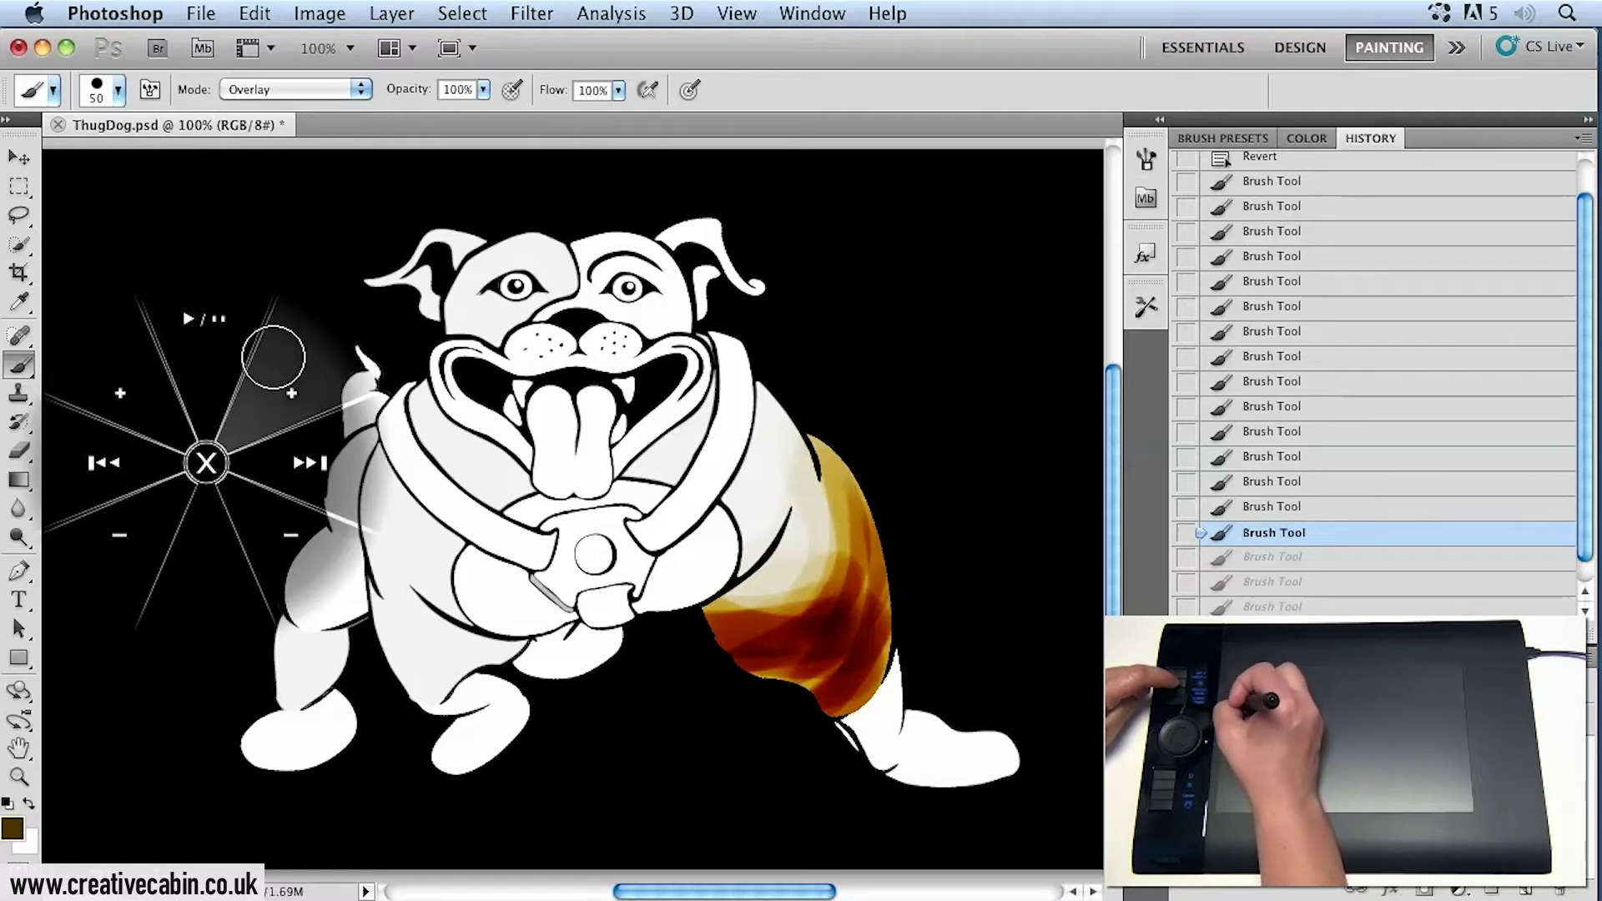
pyautogui.click(296, 348)
pyautogui.middleClick(247, 337)
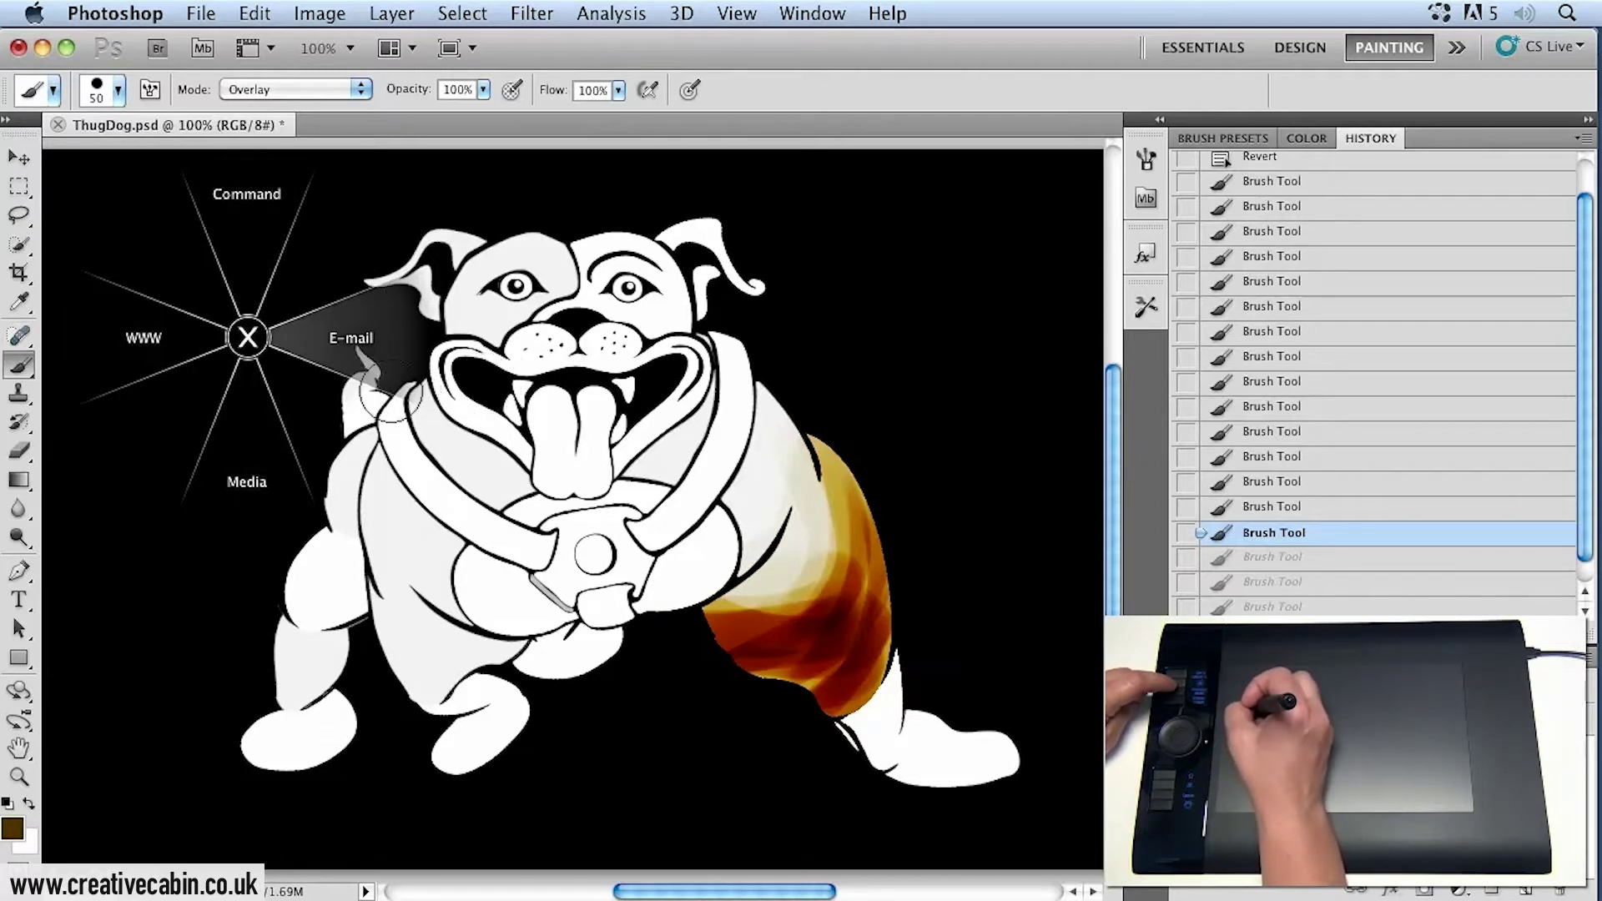
pyautogui.click(248, 198)
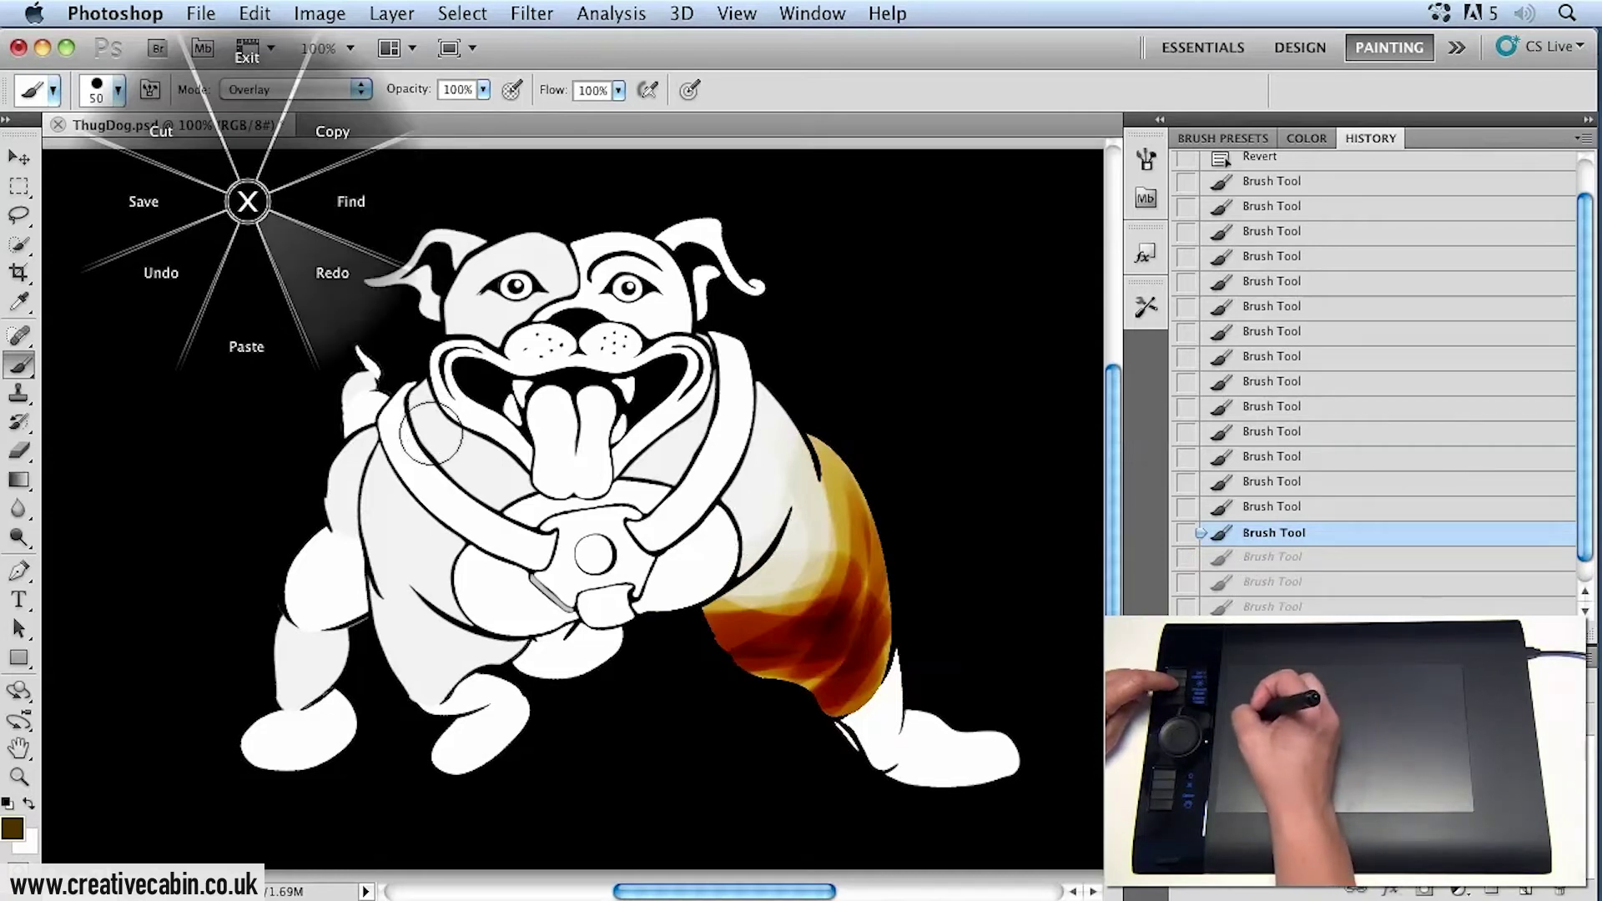
pyautogui.press('Escape')
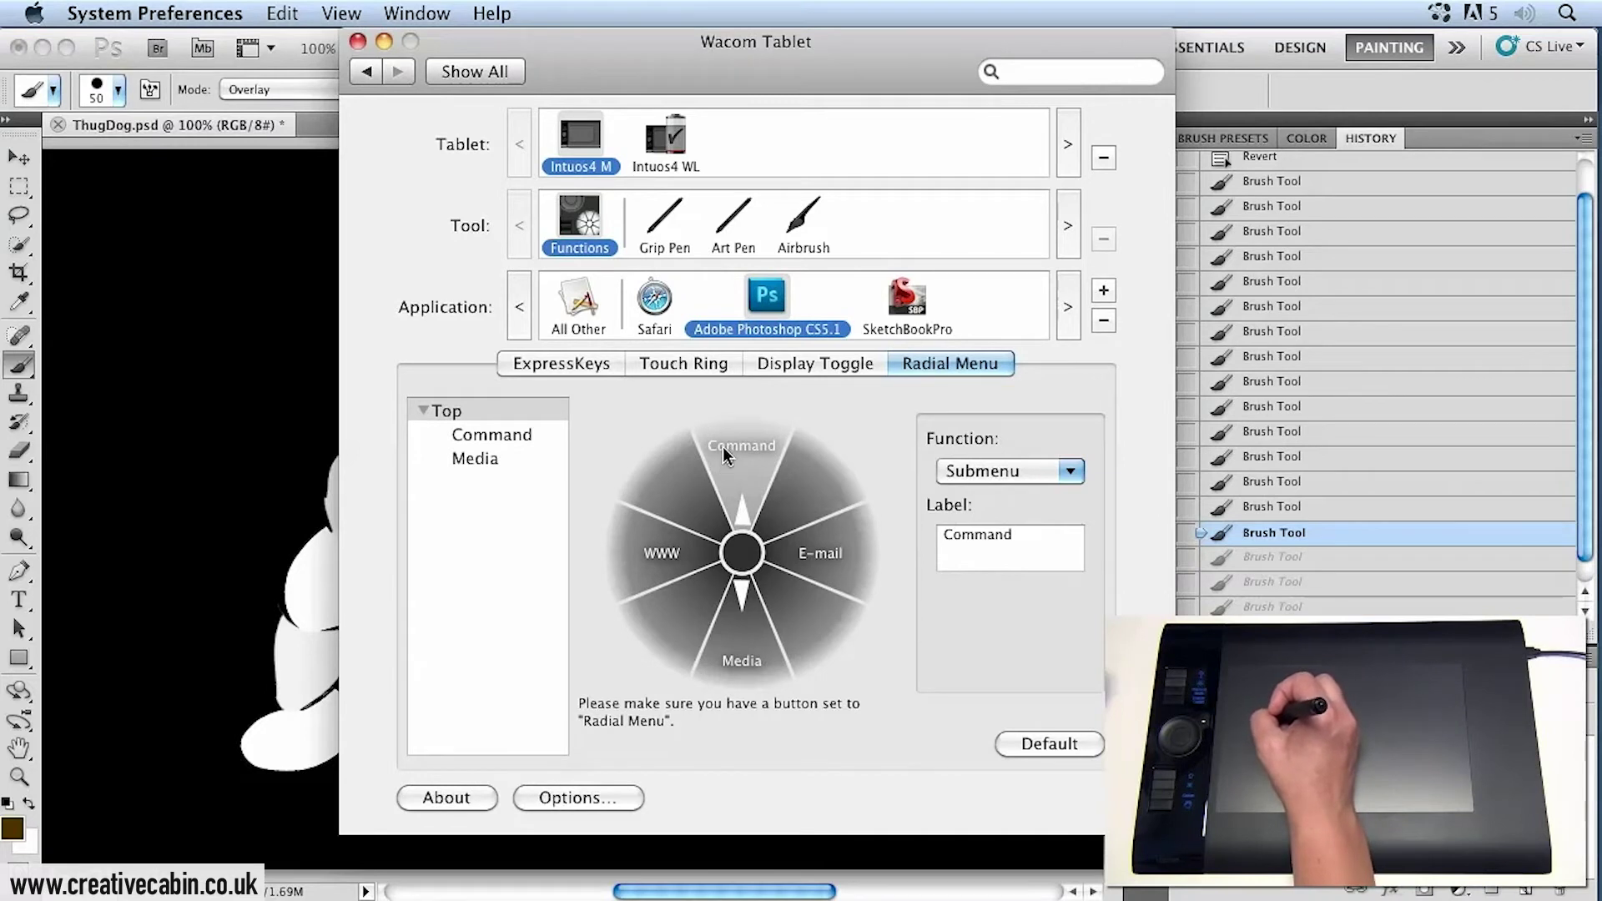
# In the Wacom Tablet preferences, replace the keystroke of the Command submenu's Undo slice with Option+Command+Z.
pyautogui.click(488, 435)
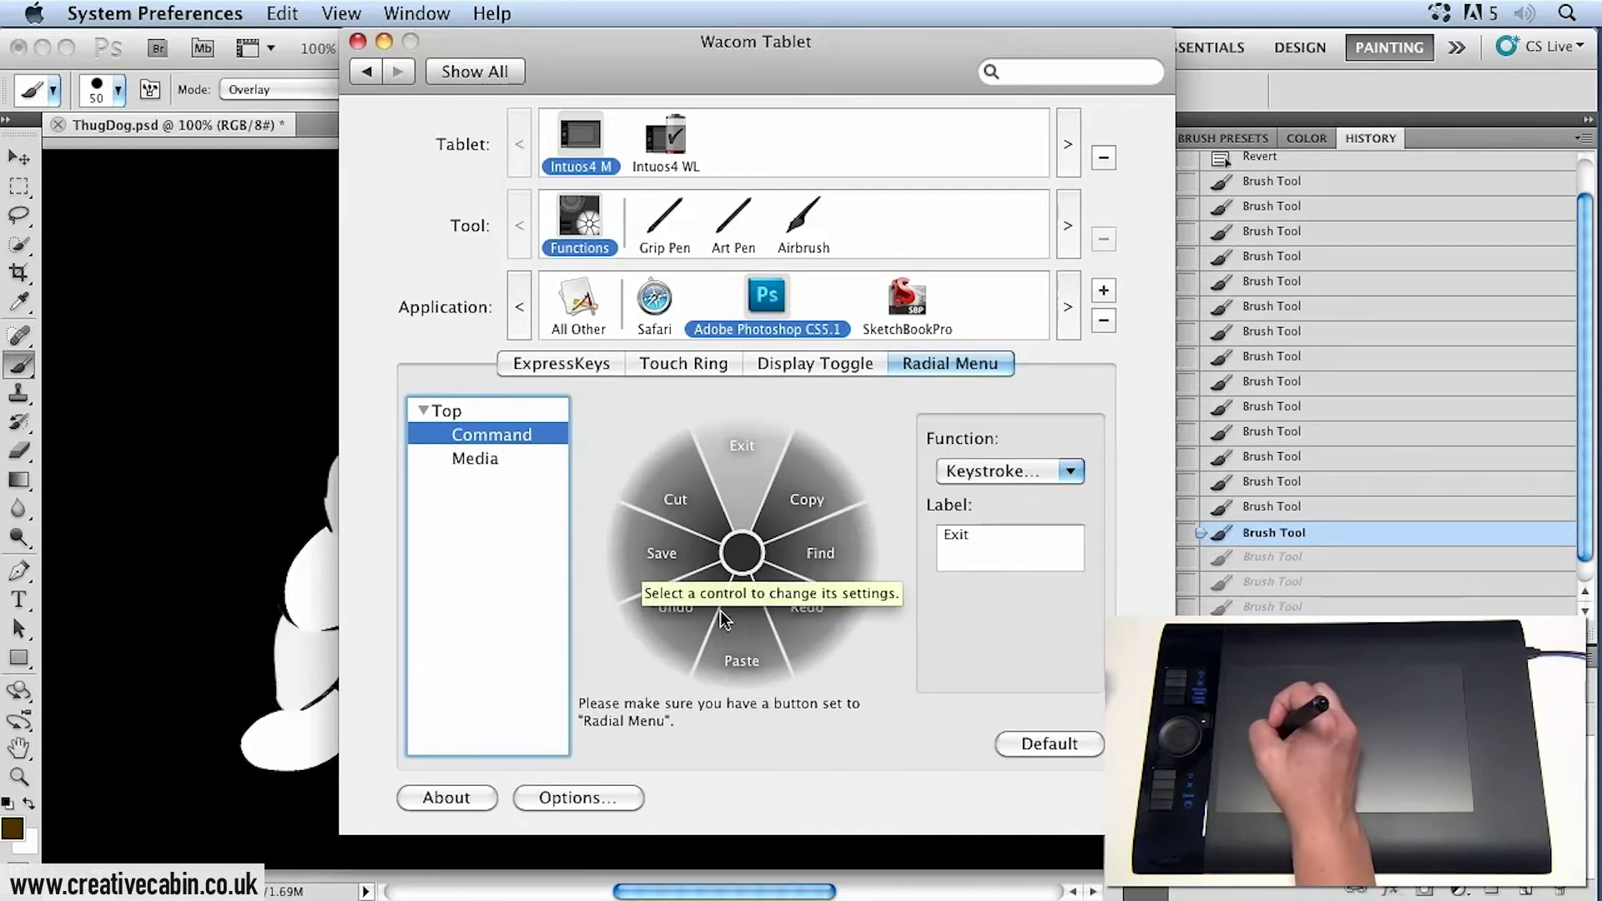
pyautogui.click(678, 614)
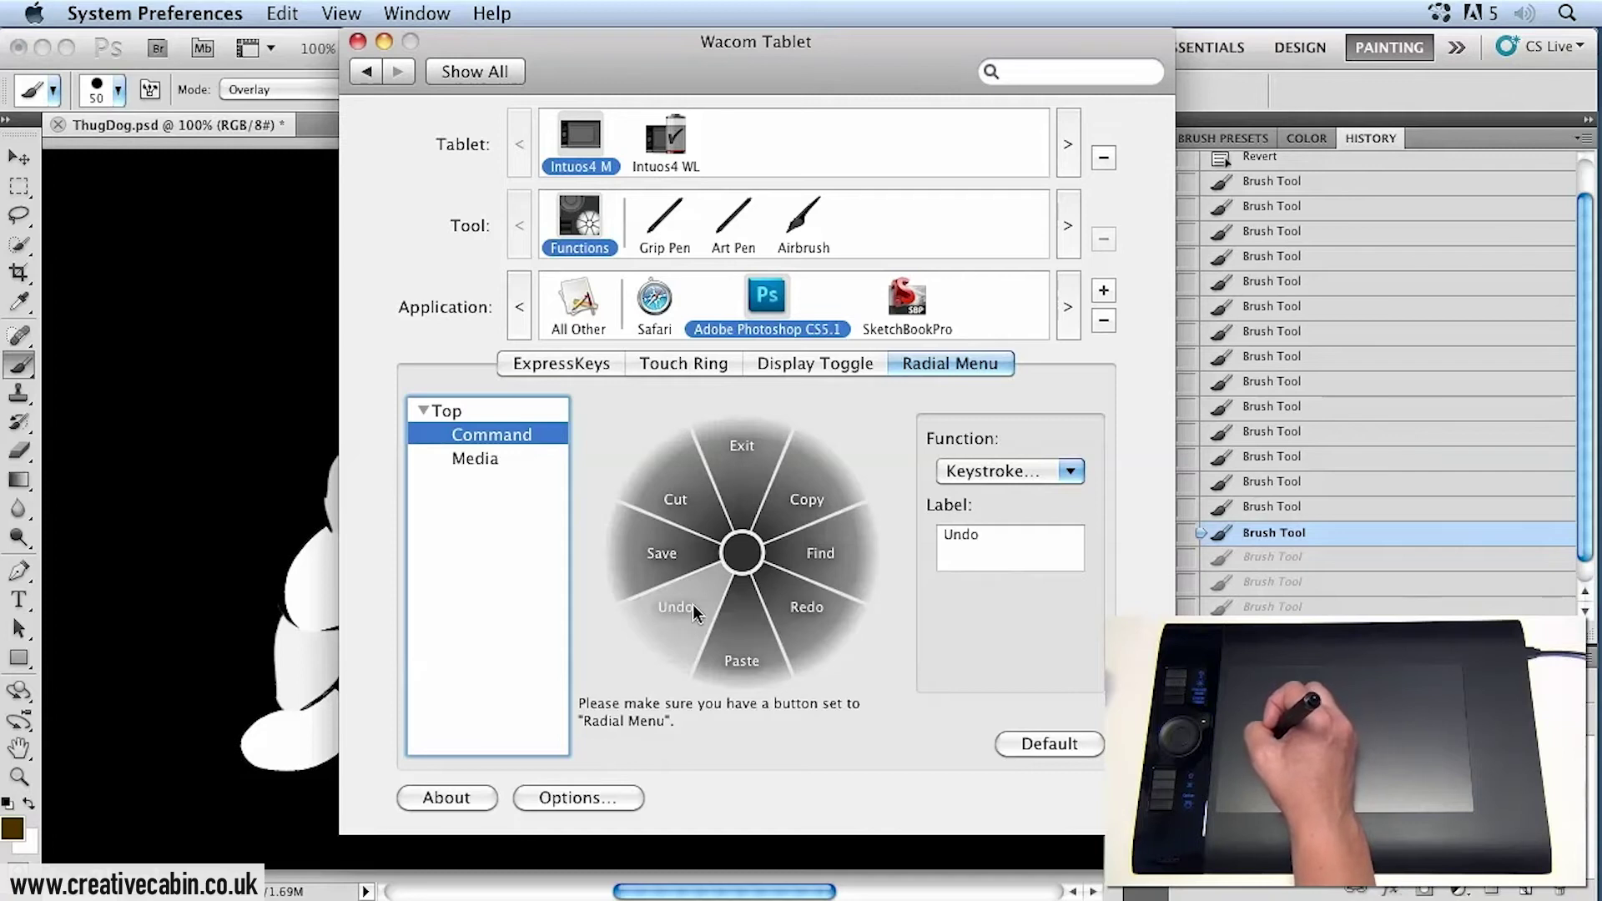
pyautogui.click(1029, 478)
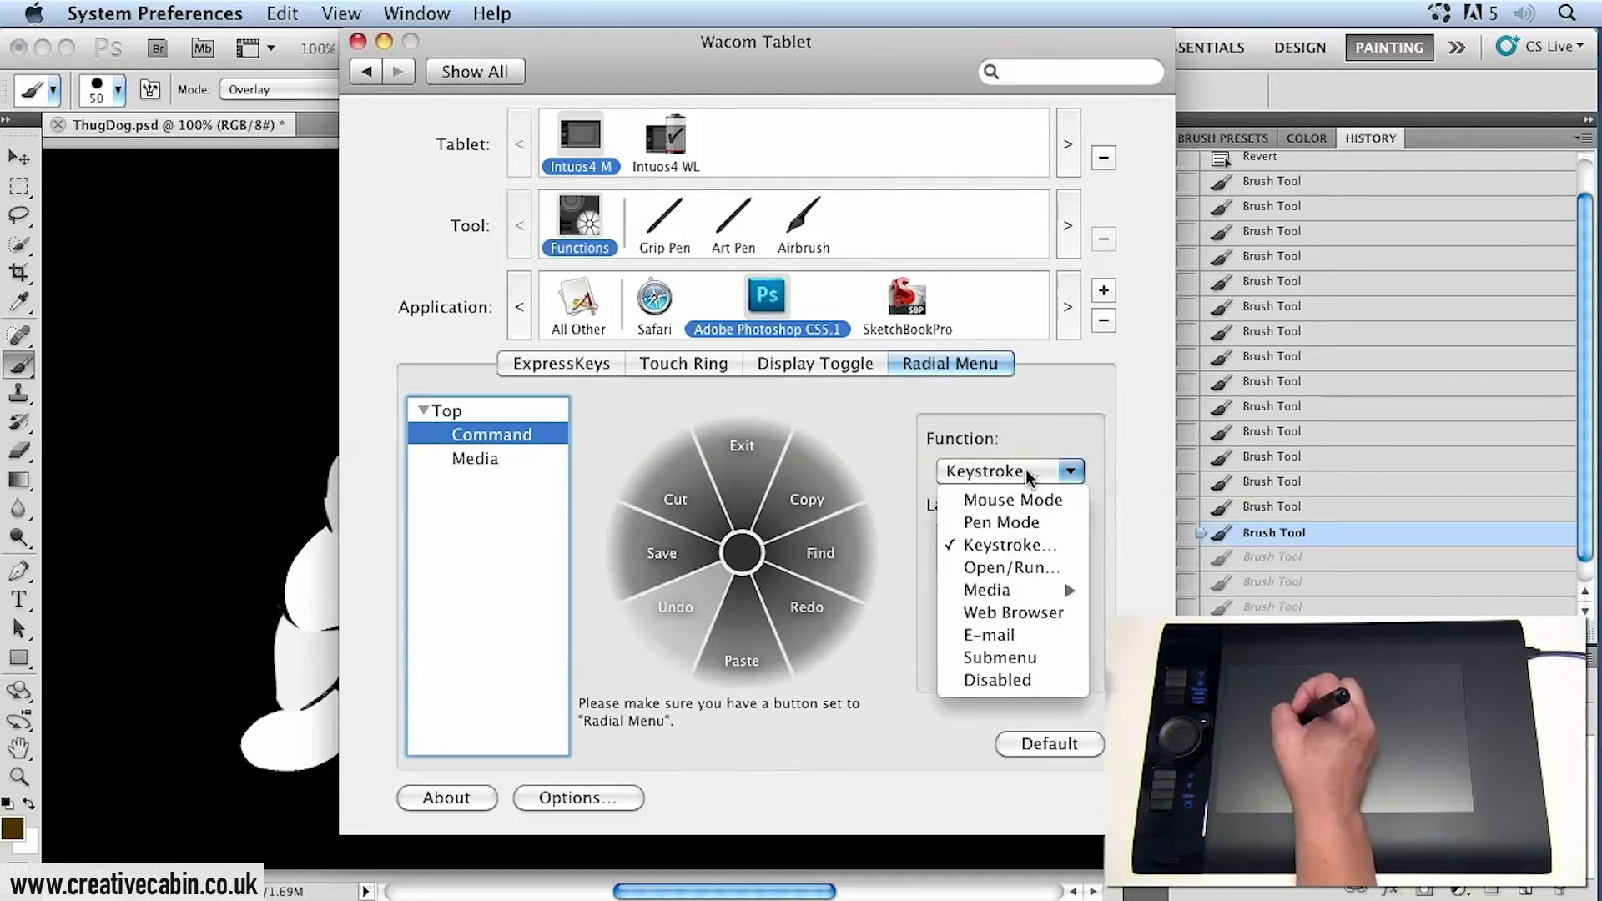
pyautogui.click(1010, 545)
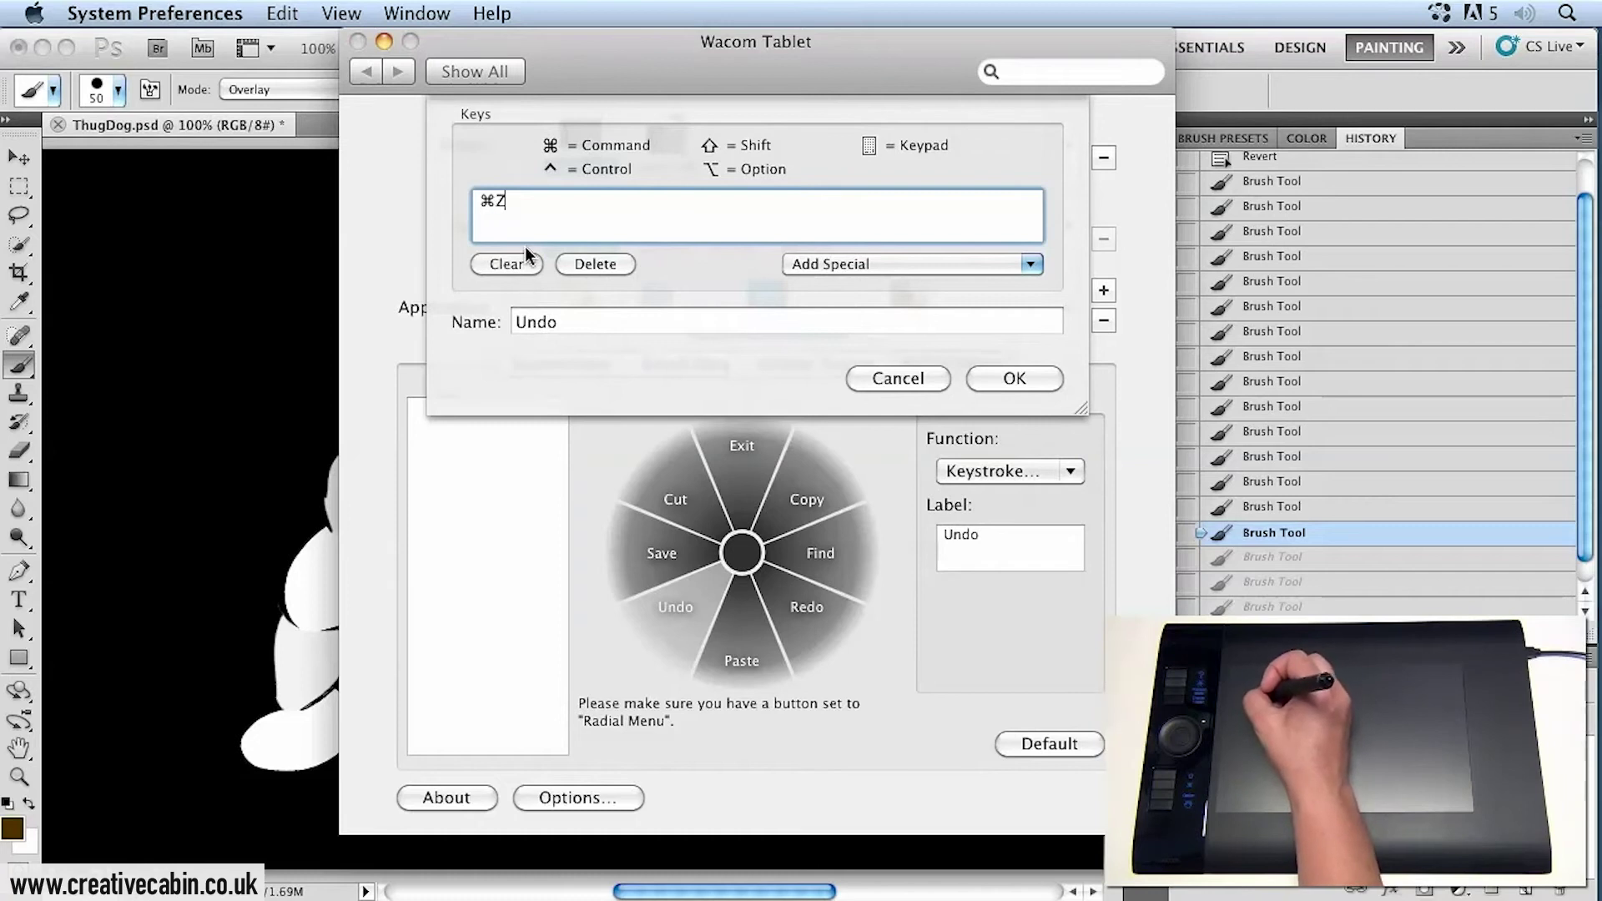
pyautogui.click(482, 203)
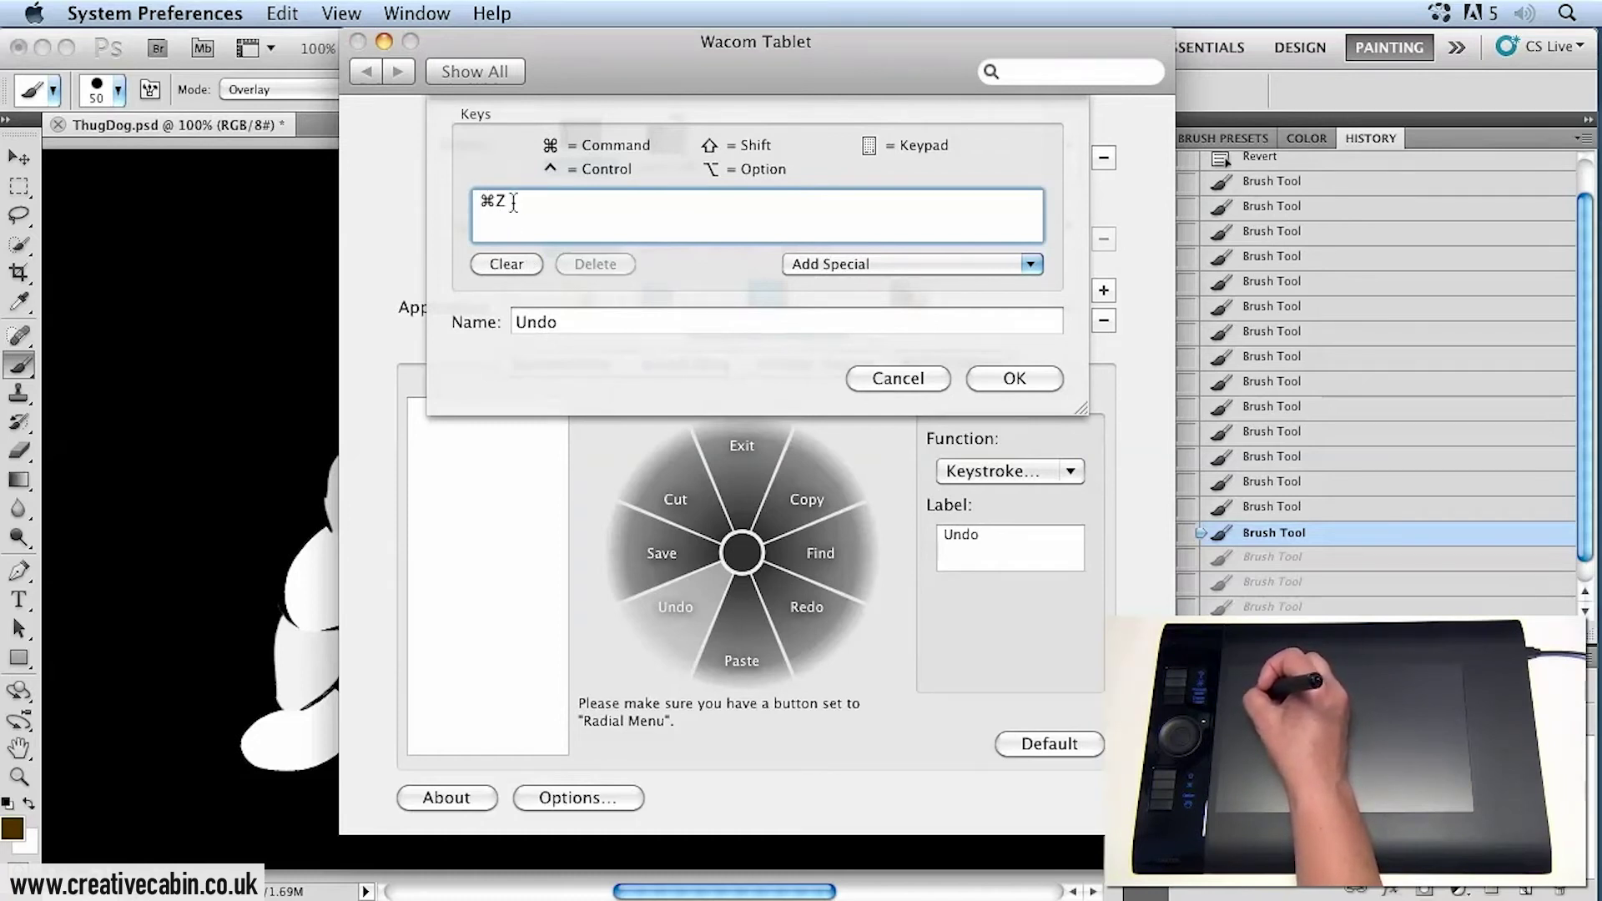
pyautogui.click(508, 265)
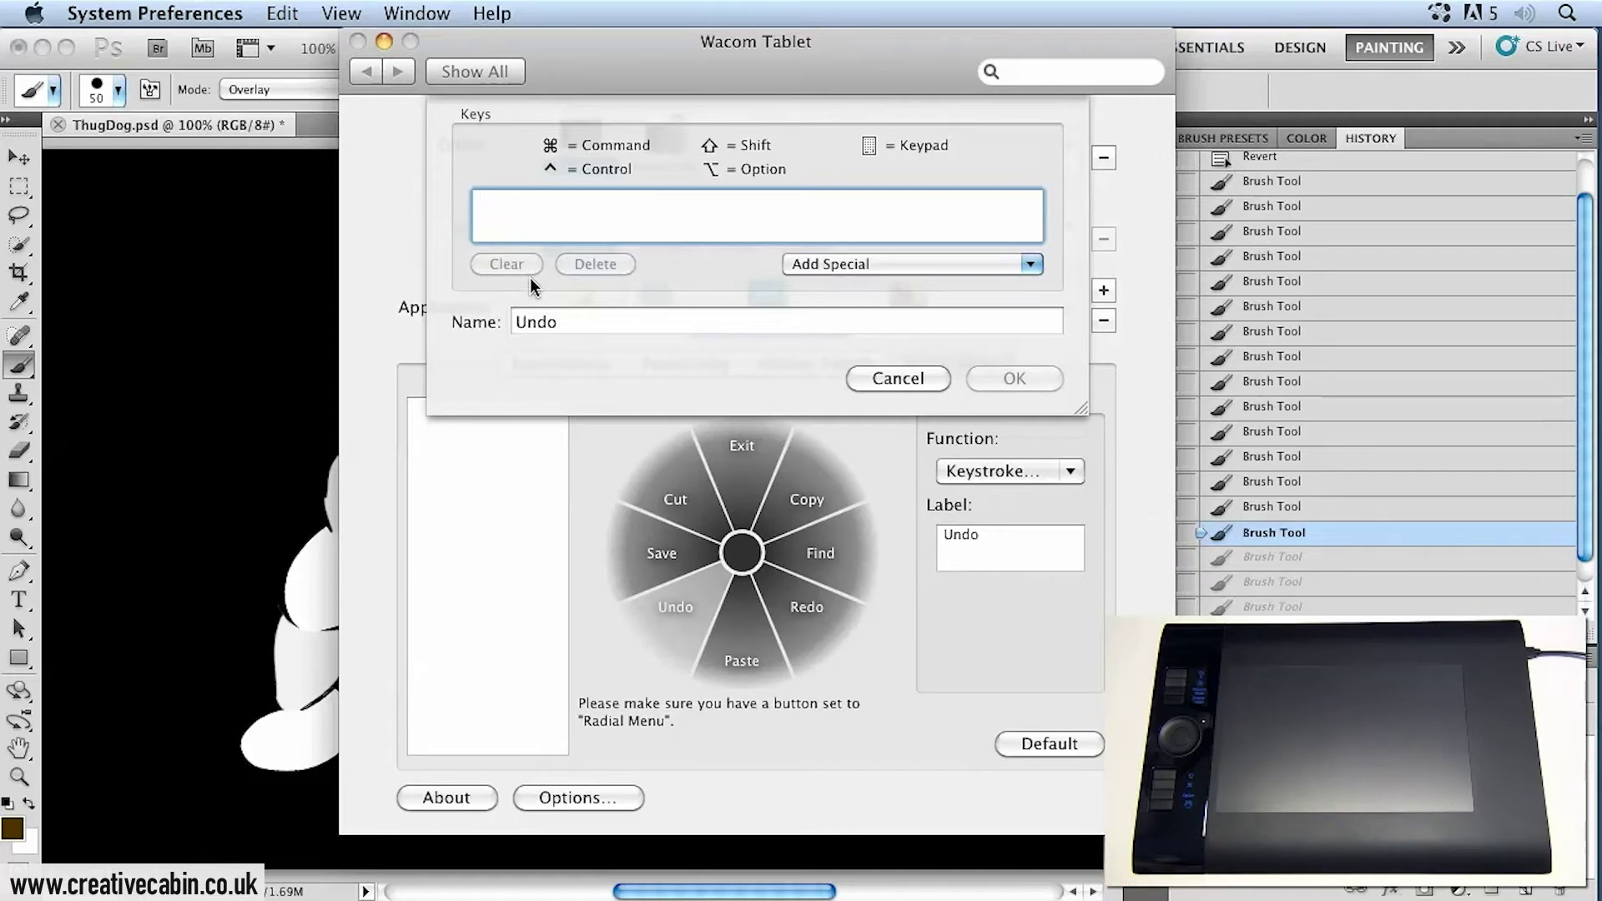
pyautogui.press('alt+super+z')
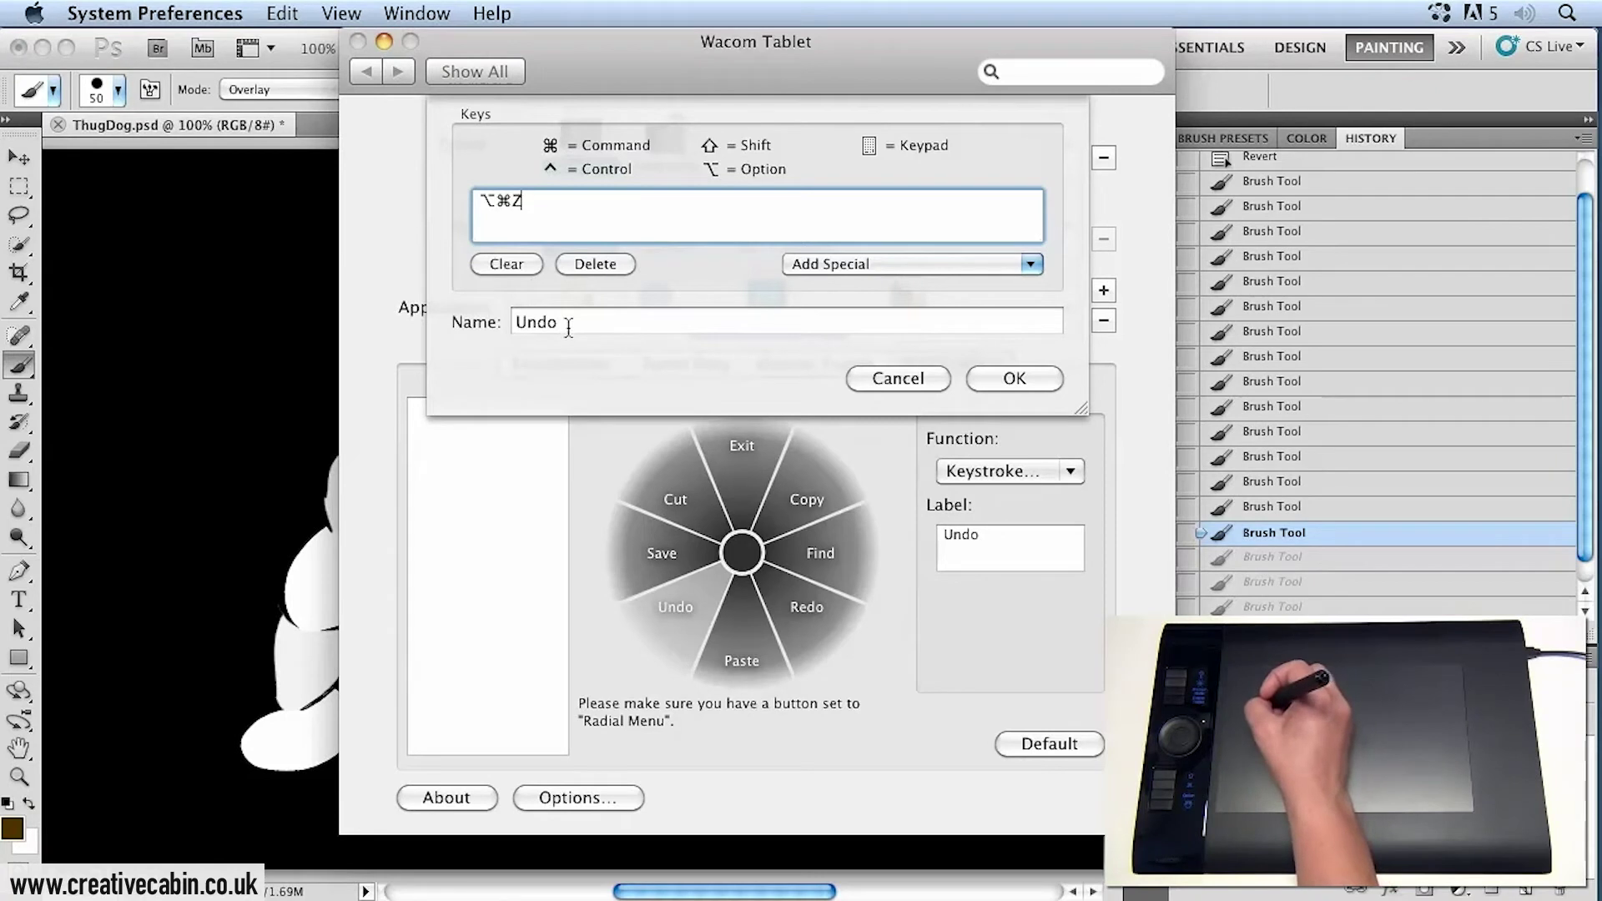
# Name the new keystroke Step Backwards and apply it to the radial menu slice.
pyautogui.moveTo(569, 327); pyautogui.dragTo(450, 314)
pyautogui.write('S')
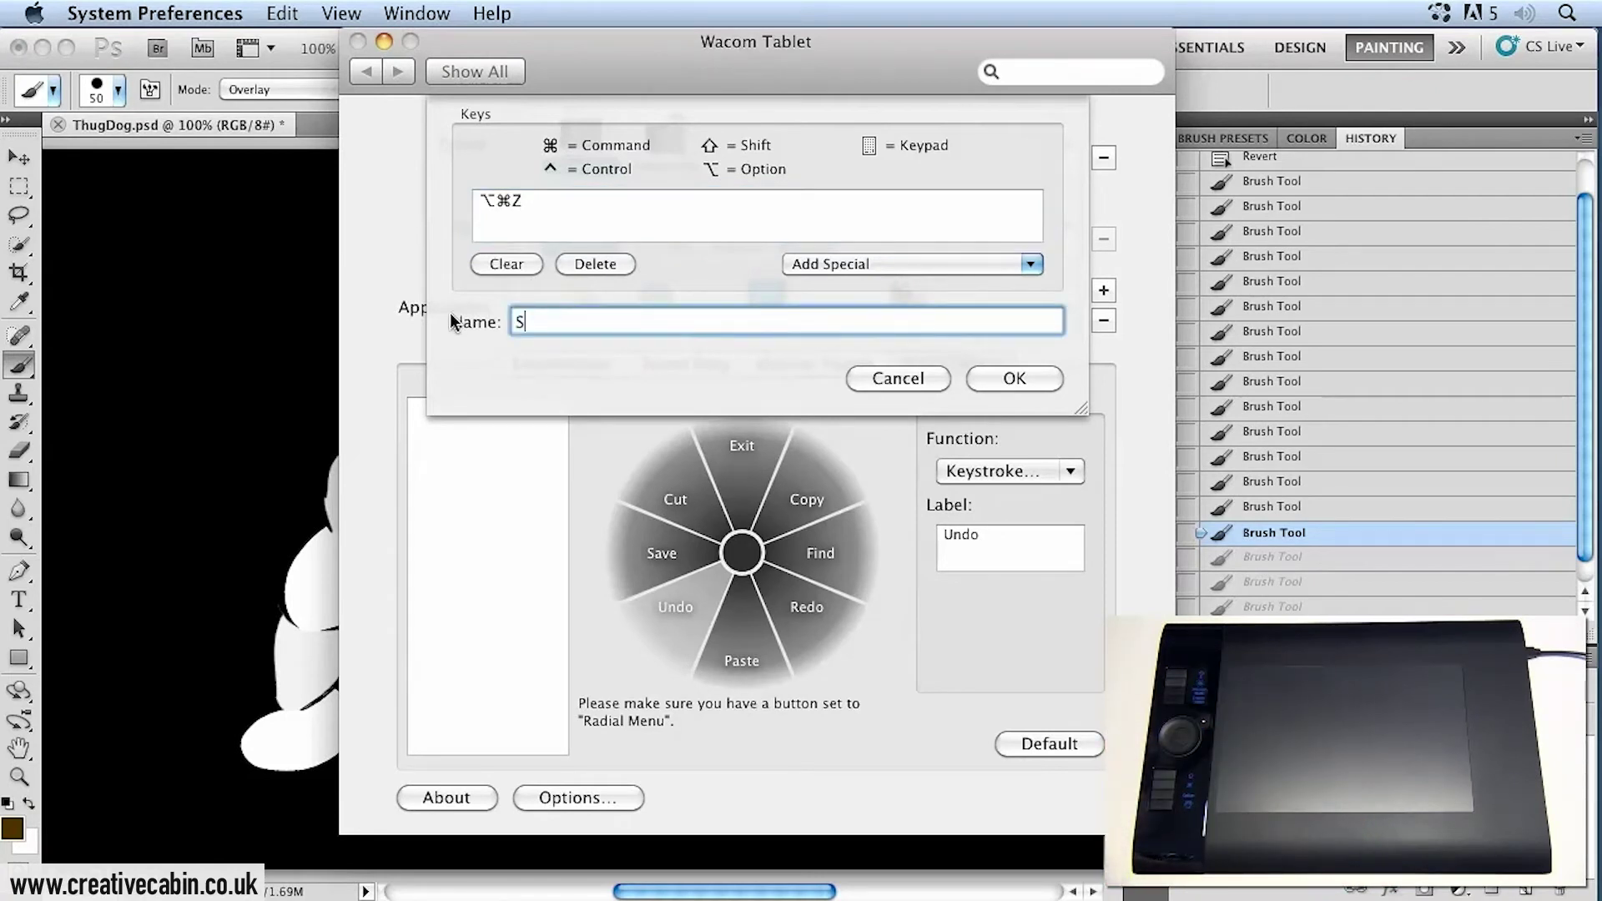
pyautogui.write('tep Ba')
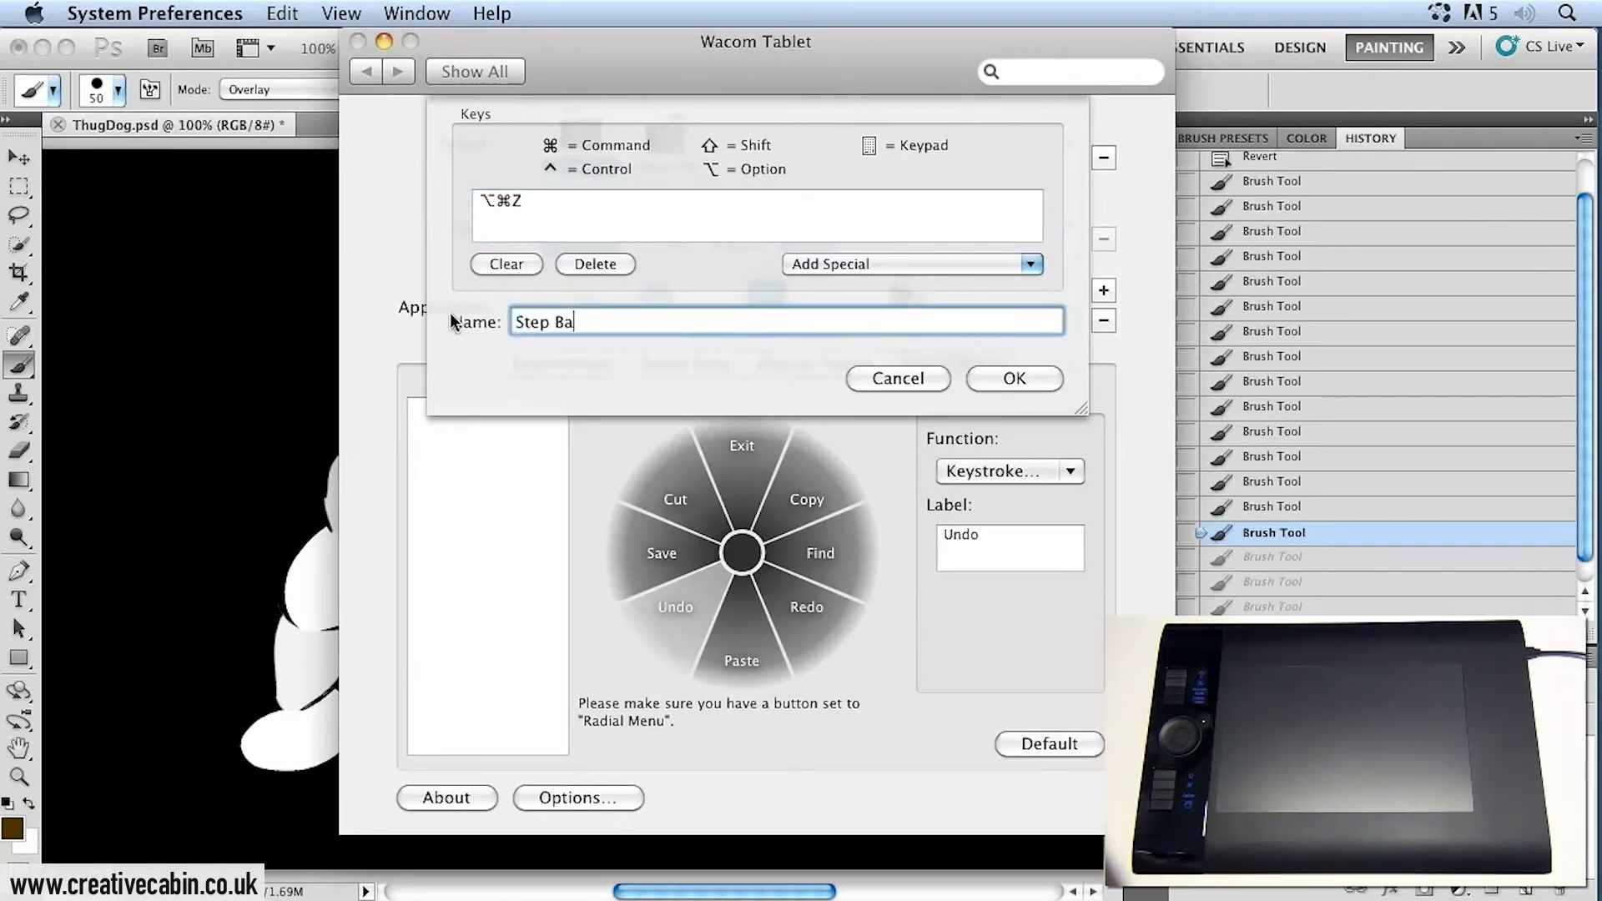
pyautogui.write('ckward')
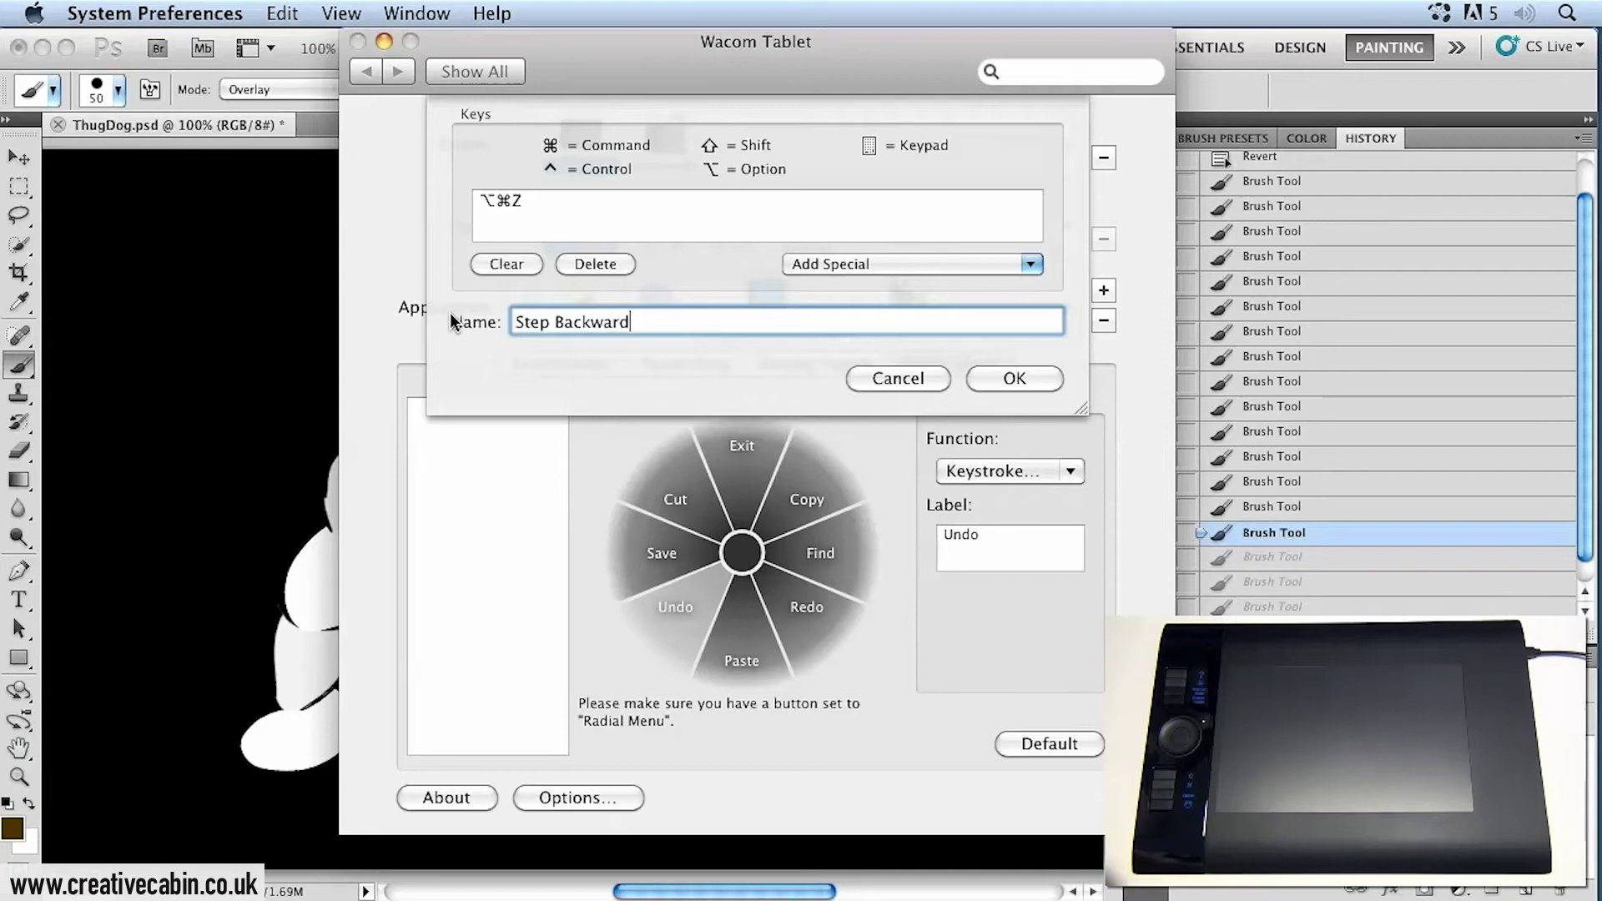
pyautogui.write('s')
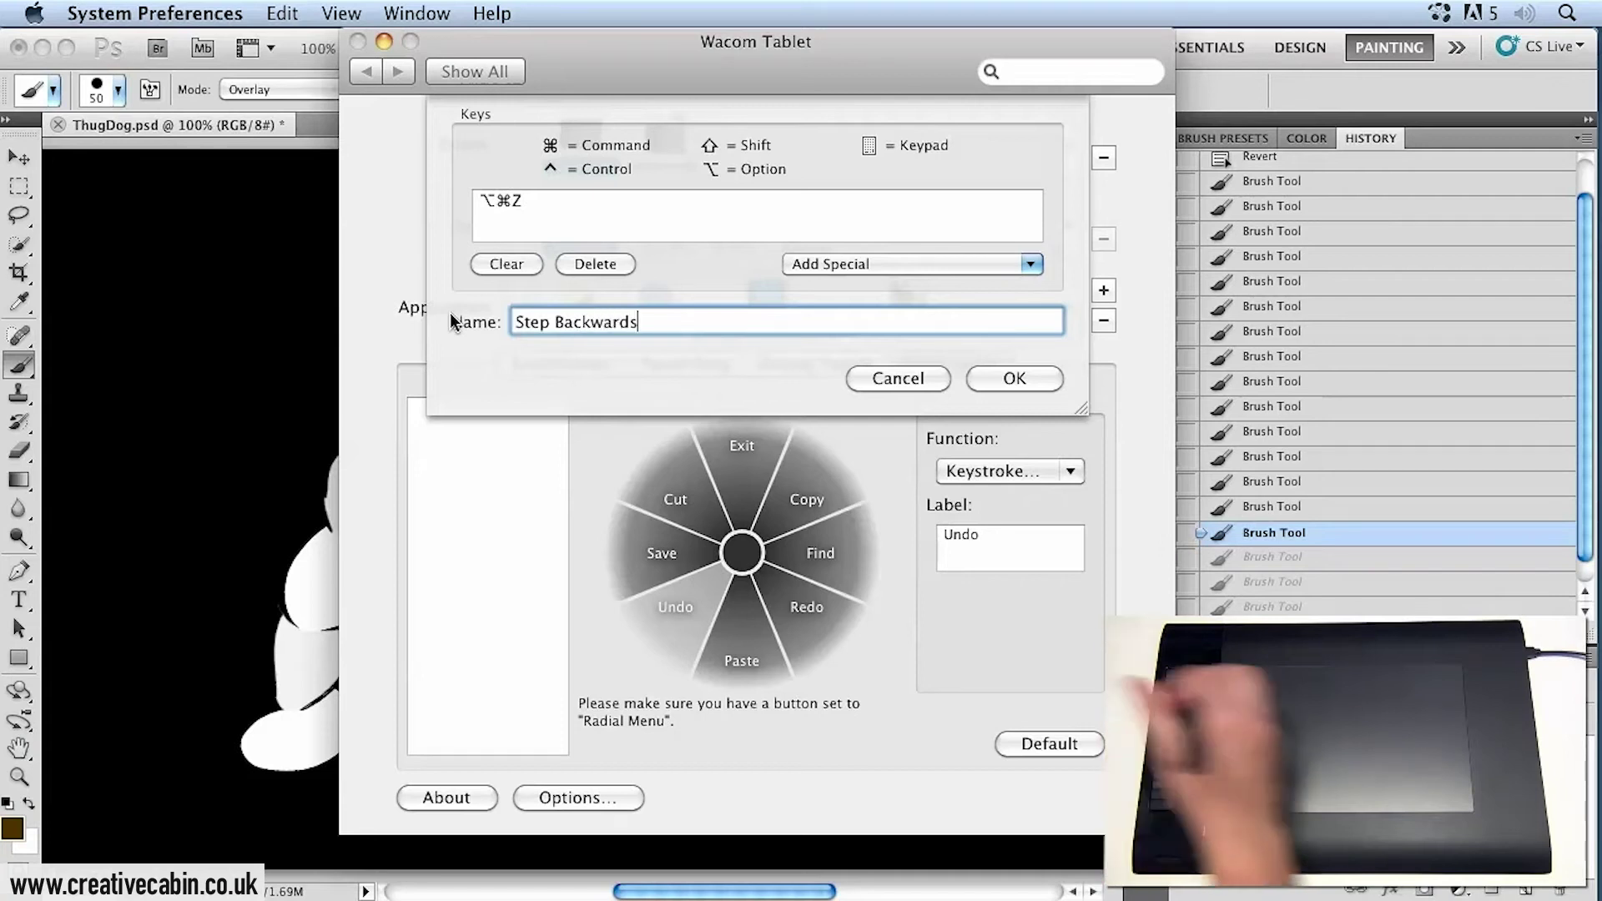
pyautogui.click(1012, 379)
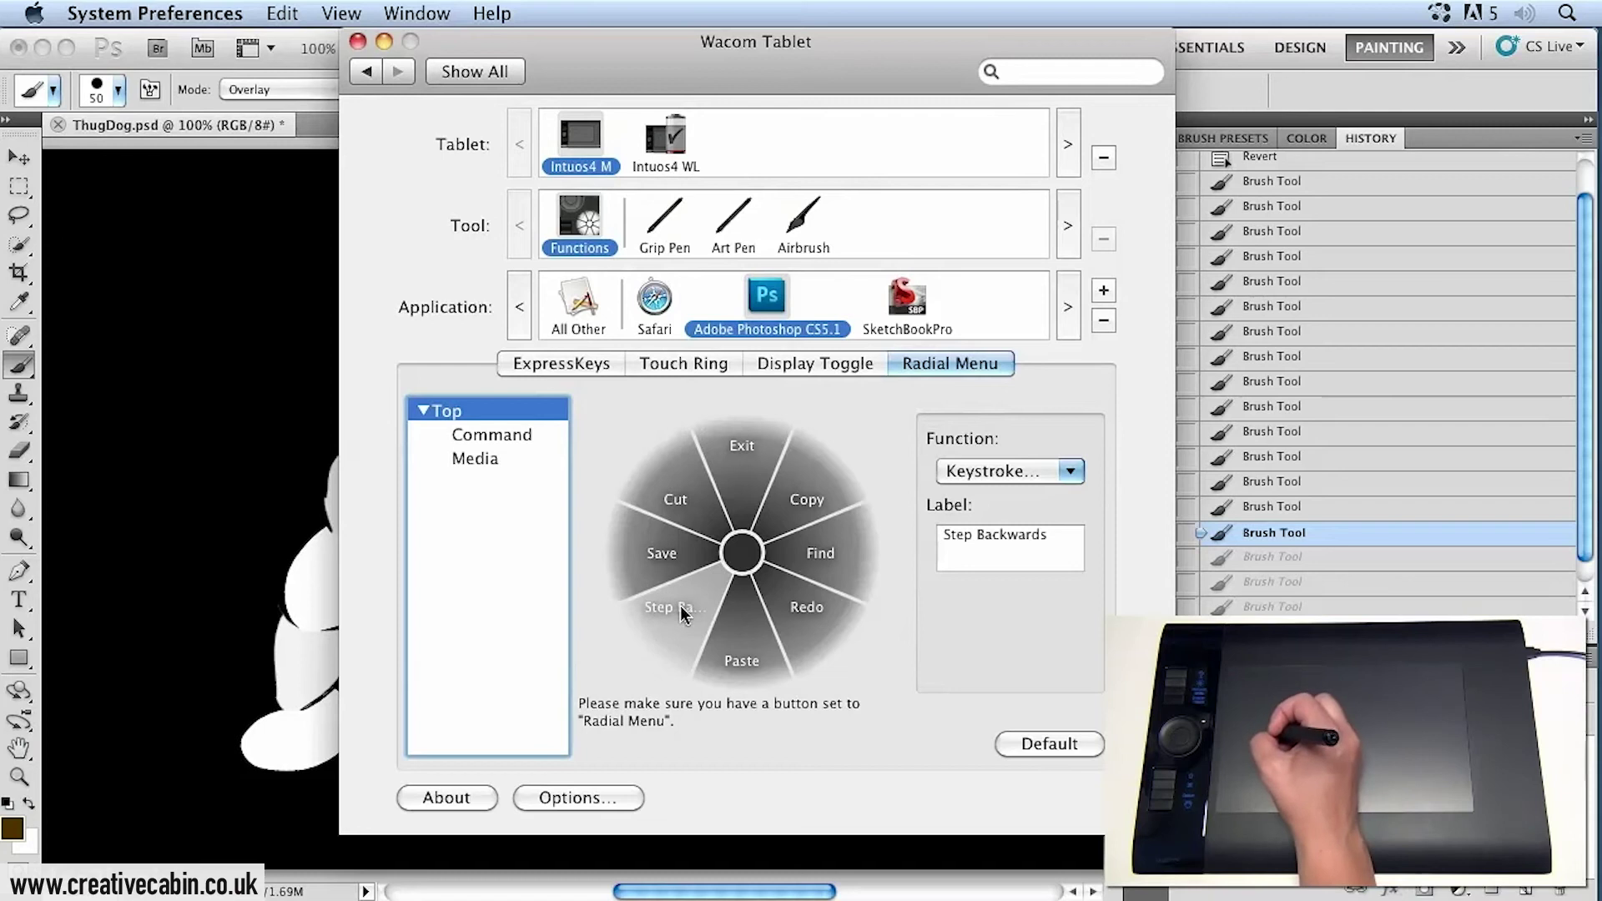
# Replace the keystroke of the radial menu's Redo slice with Option+Shift+Command+Z.
pyautogui.click(809, 610)
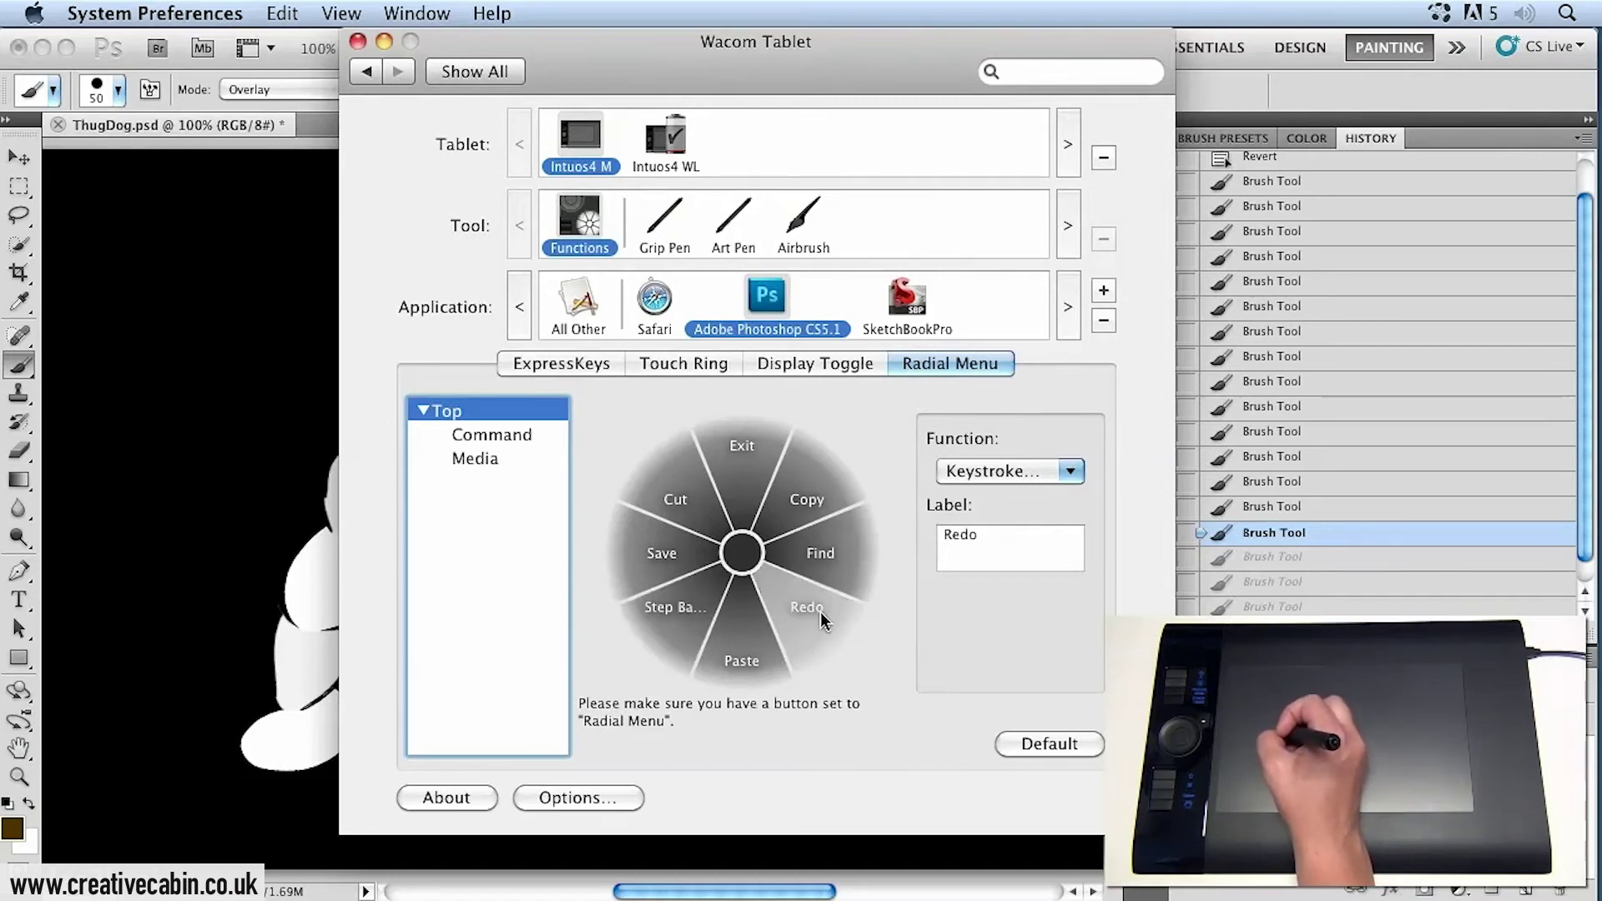
pyautogui.click(1005, 470)
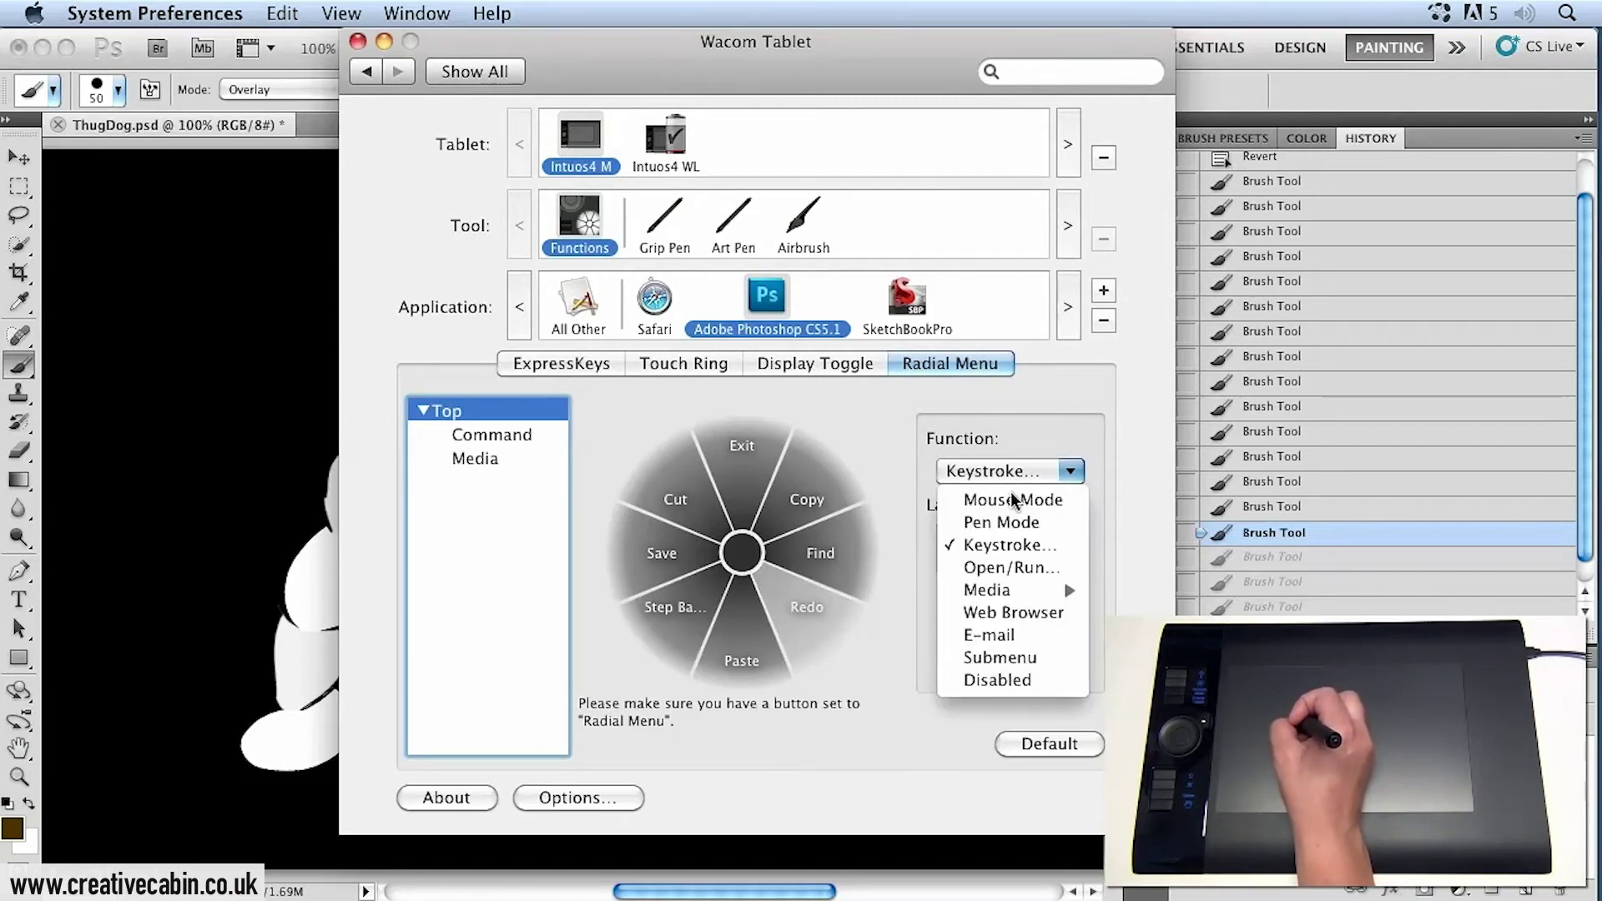
pyautogui.click(1010, 546)
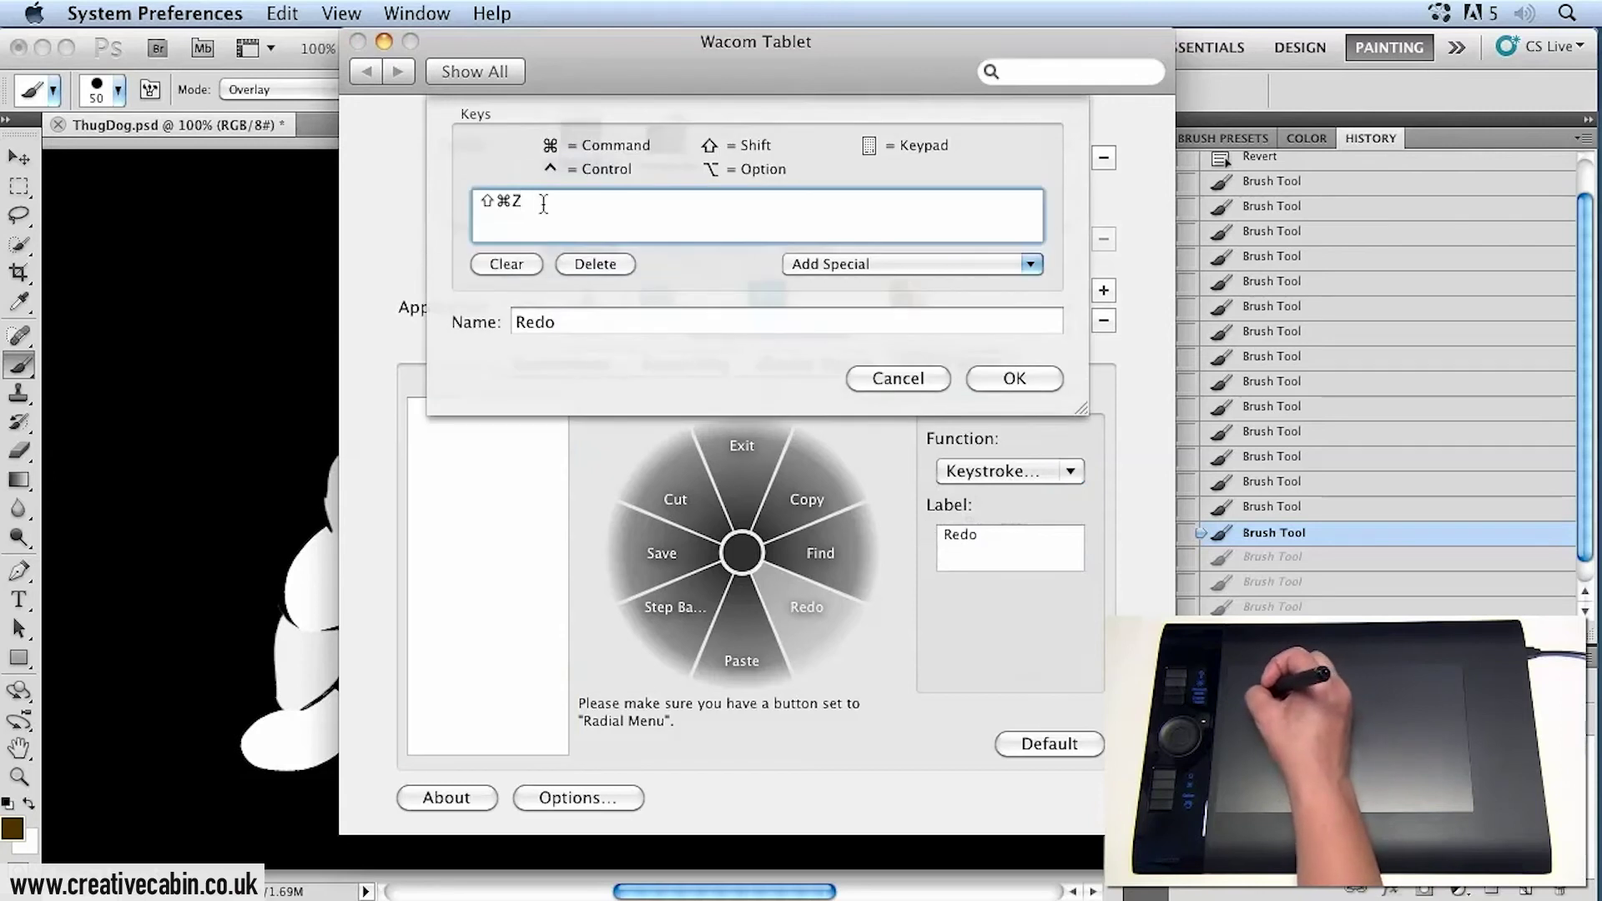
pyautogui.click(507, 264)
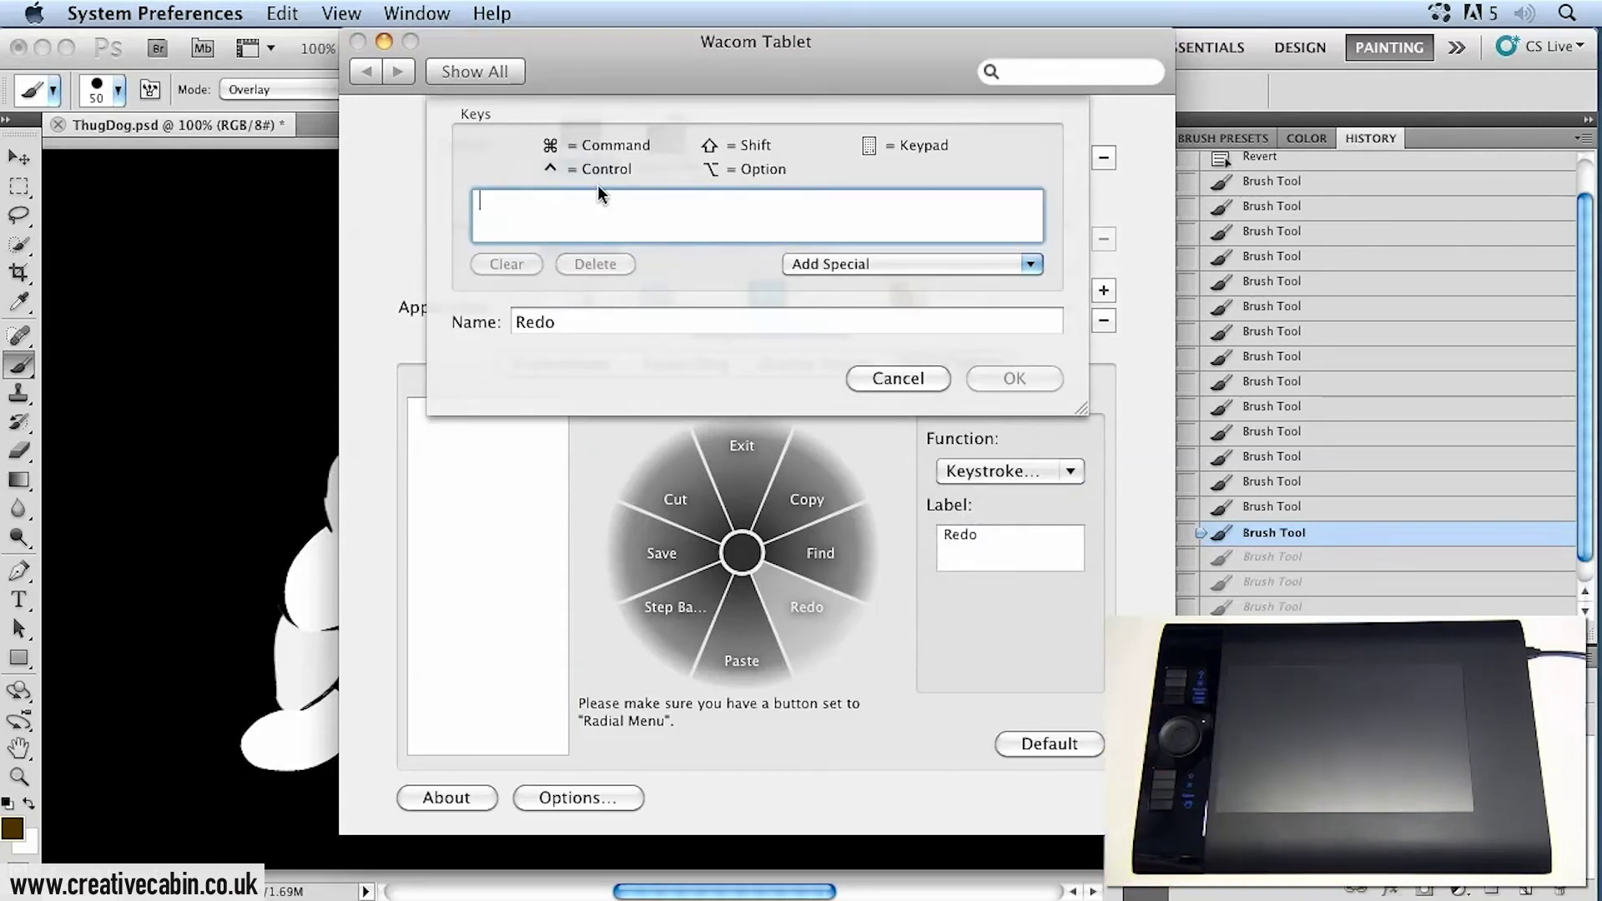
pyautogui.press('alt+shift+super+z')
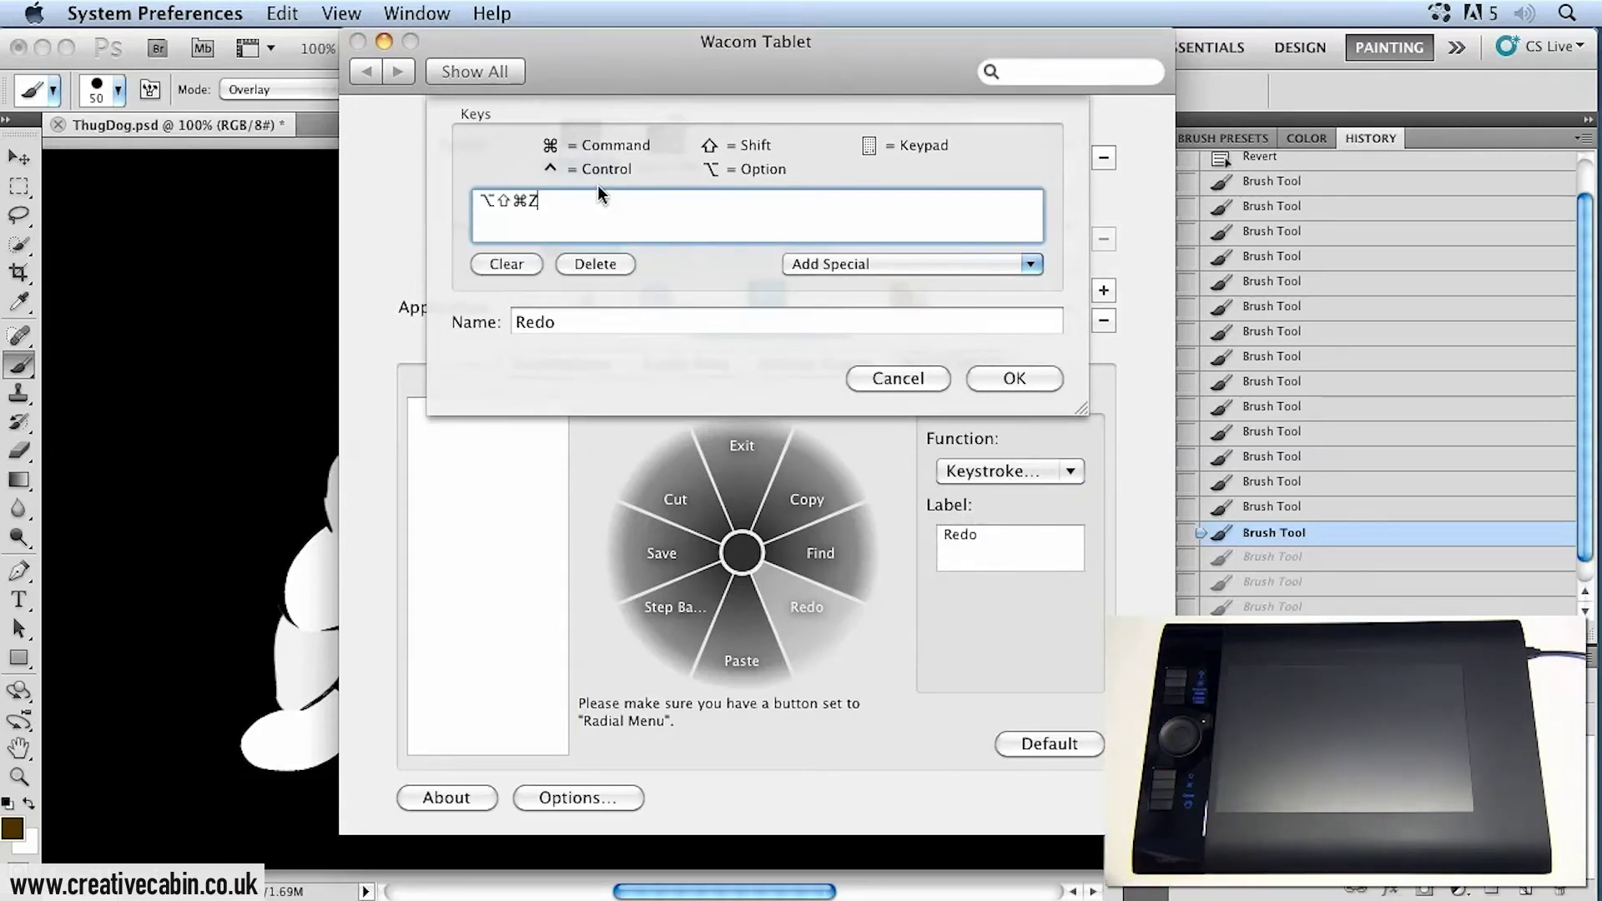
# Name the new keystroke Forwards and apply it to the radial menu slice.
pyautogui.click(813, 314)
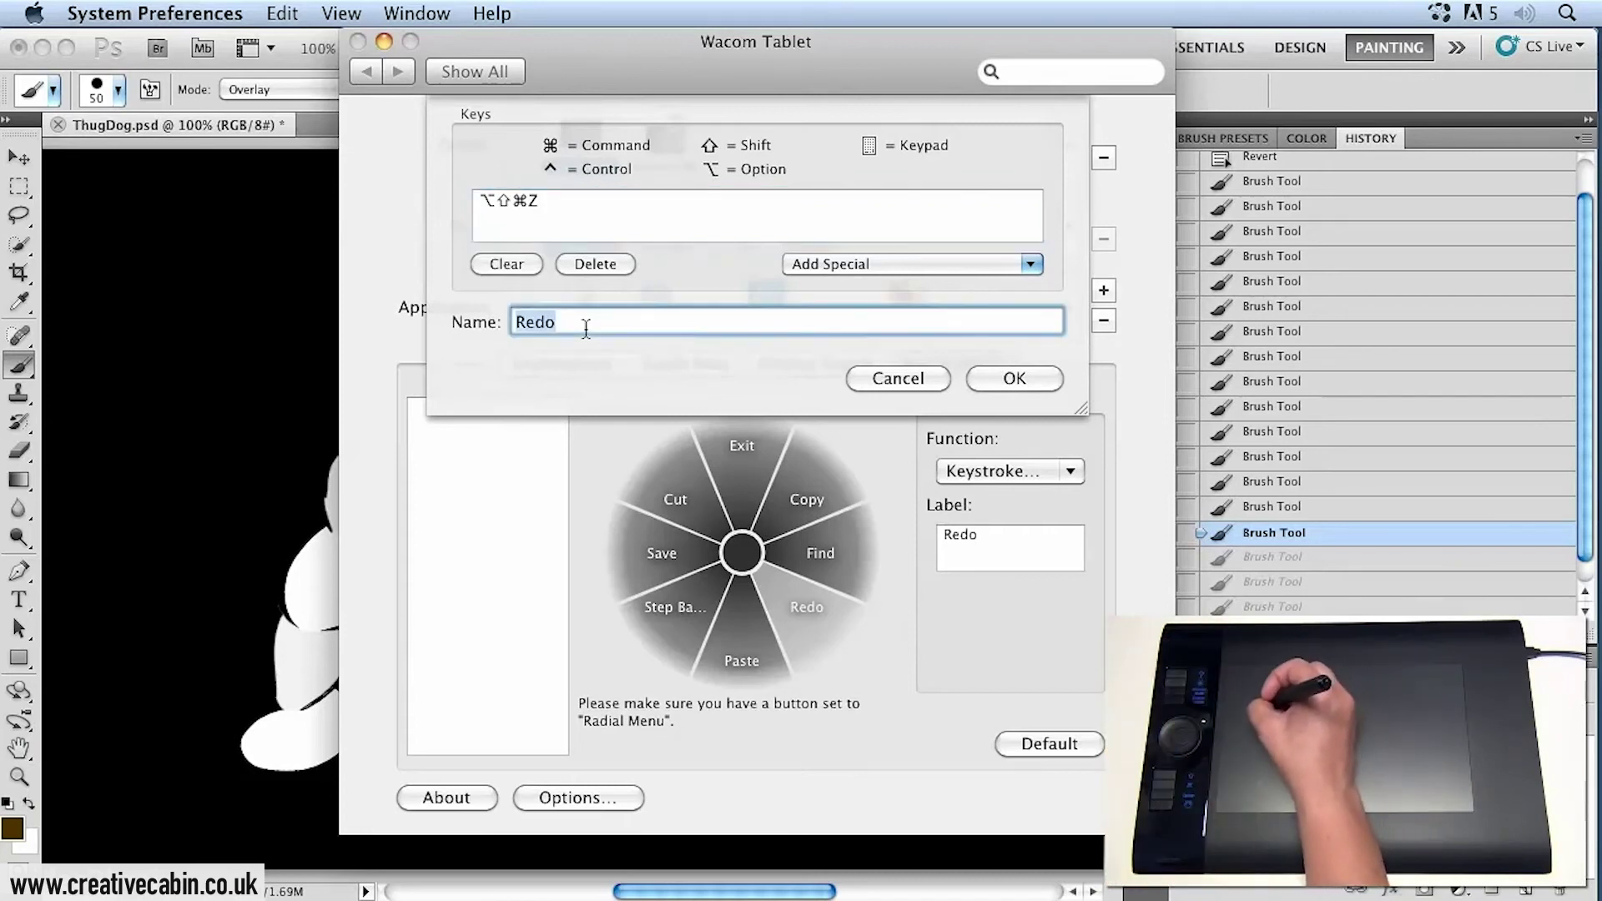
pyautogui.write('Forwards')
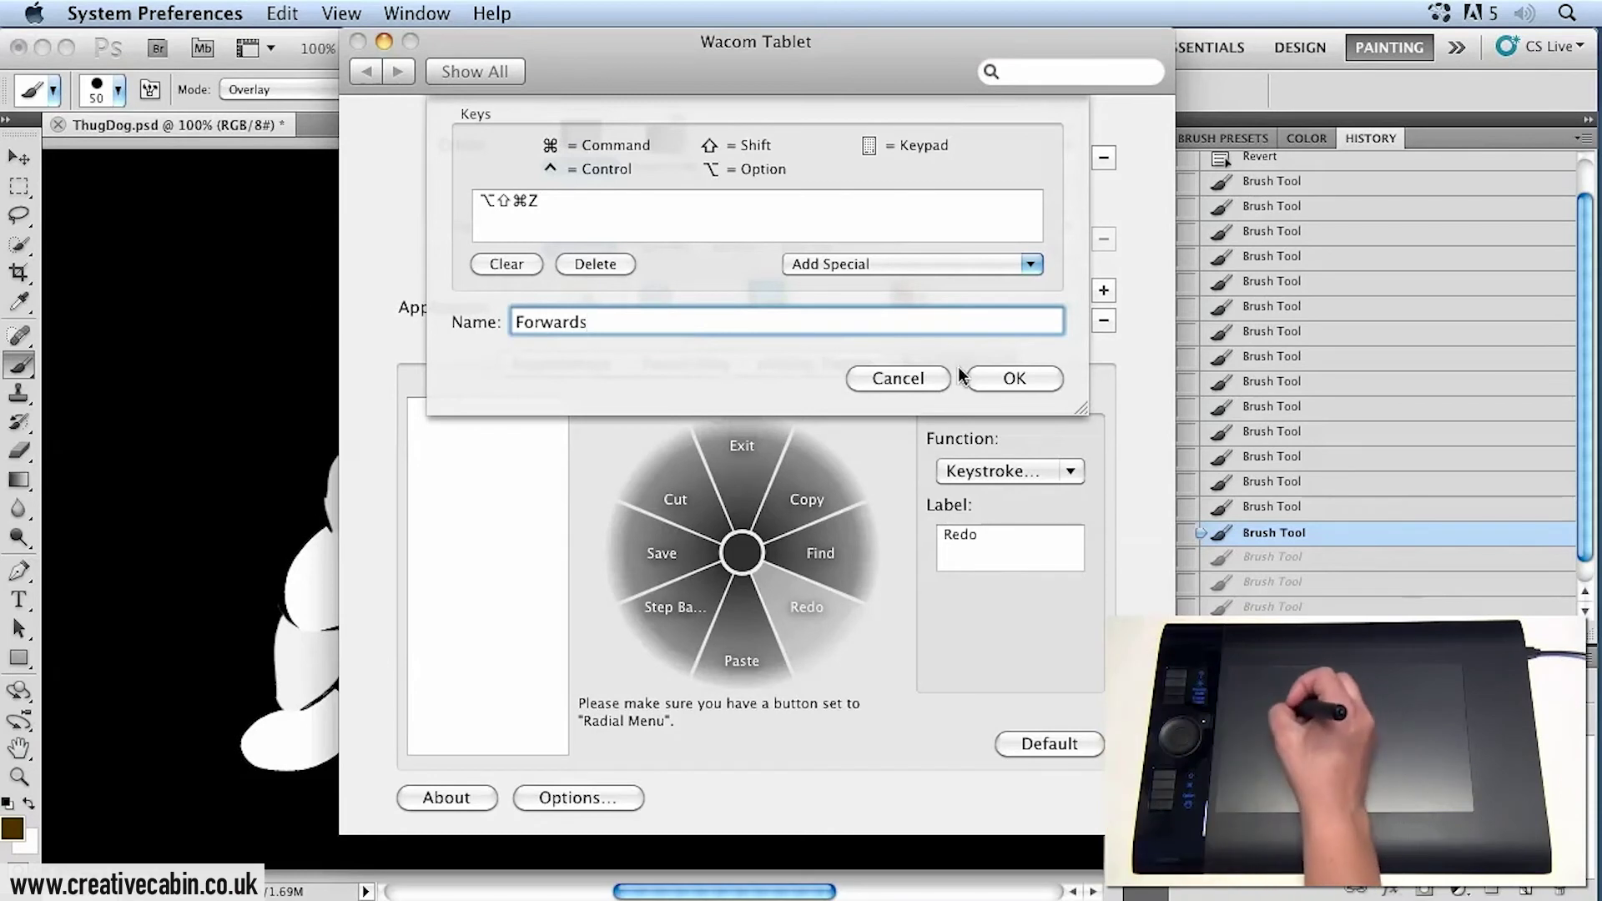
pyautogui.press('Return')
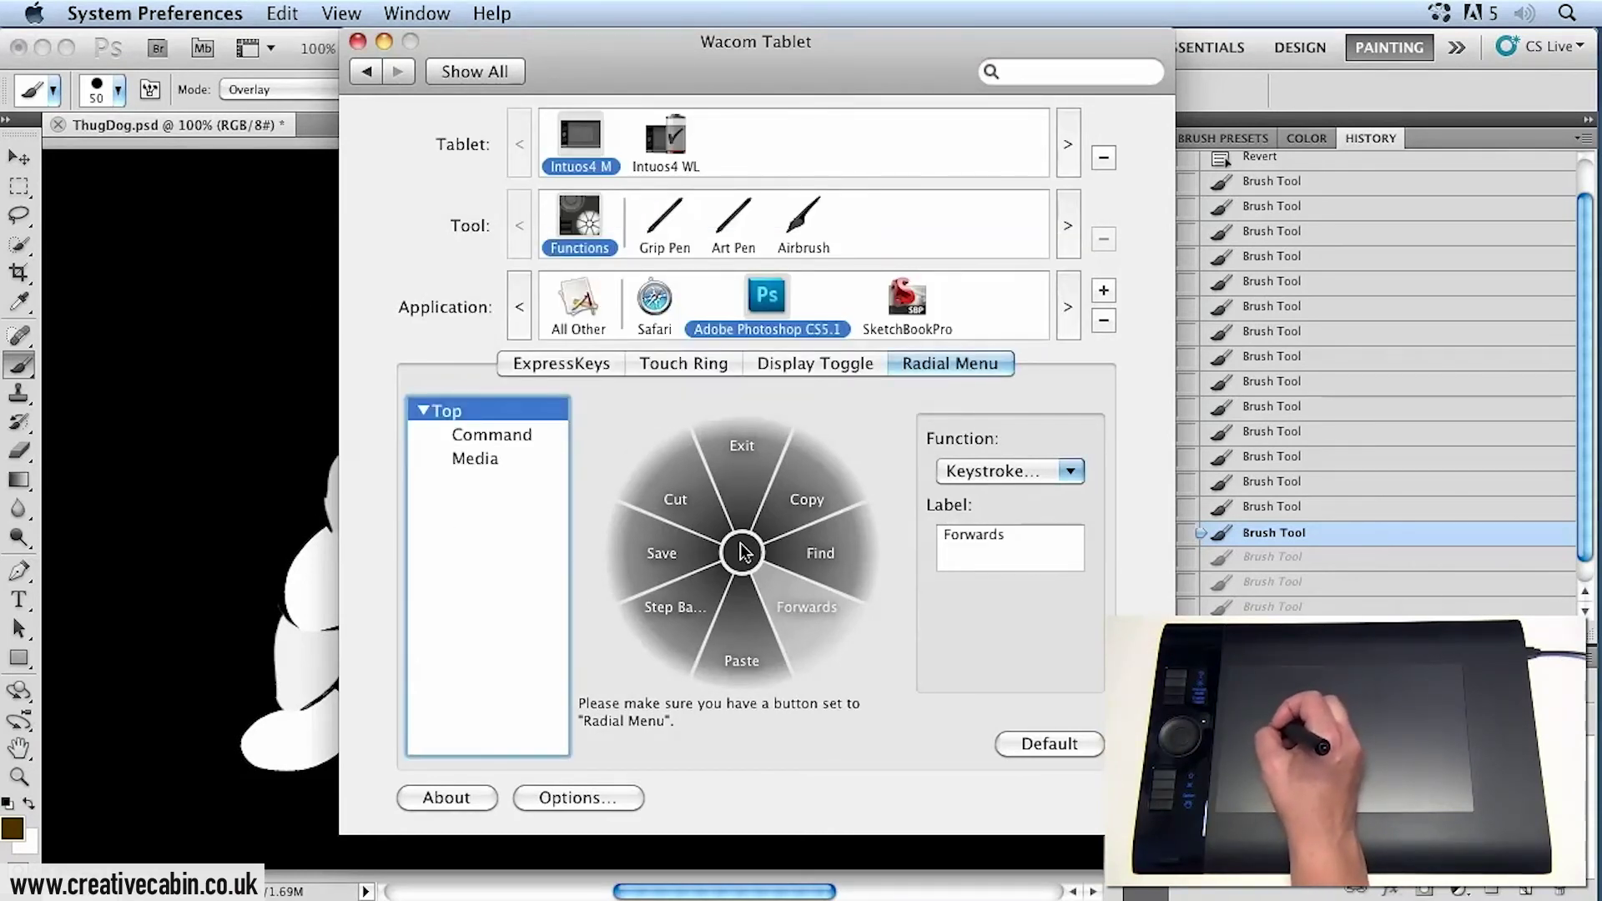
# Look through the Command and Media submenus in the radial menu settings, then switch back to Photoshop.
pyautogui.click(489, 437)
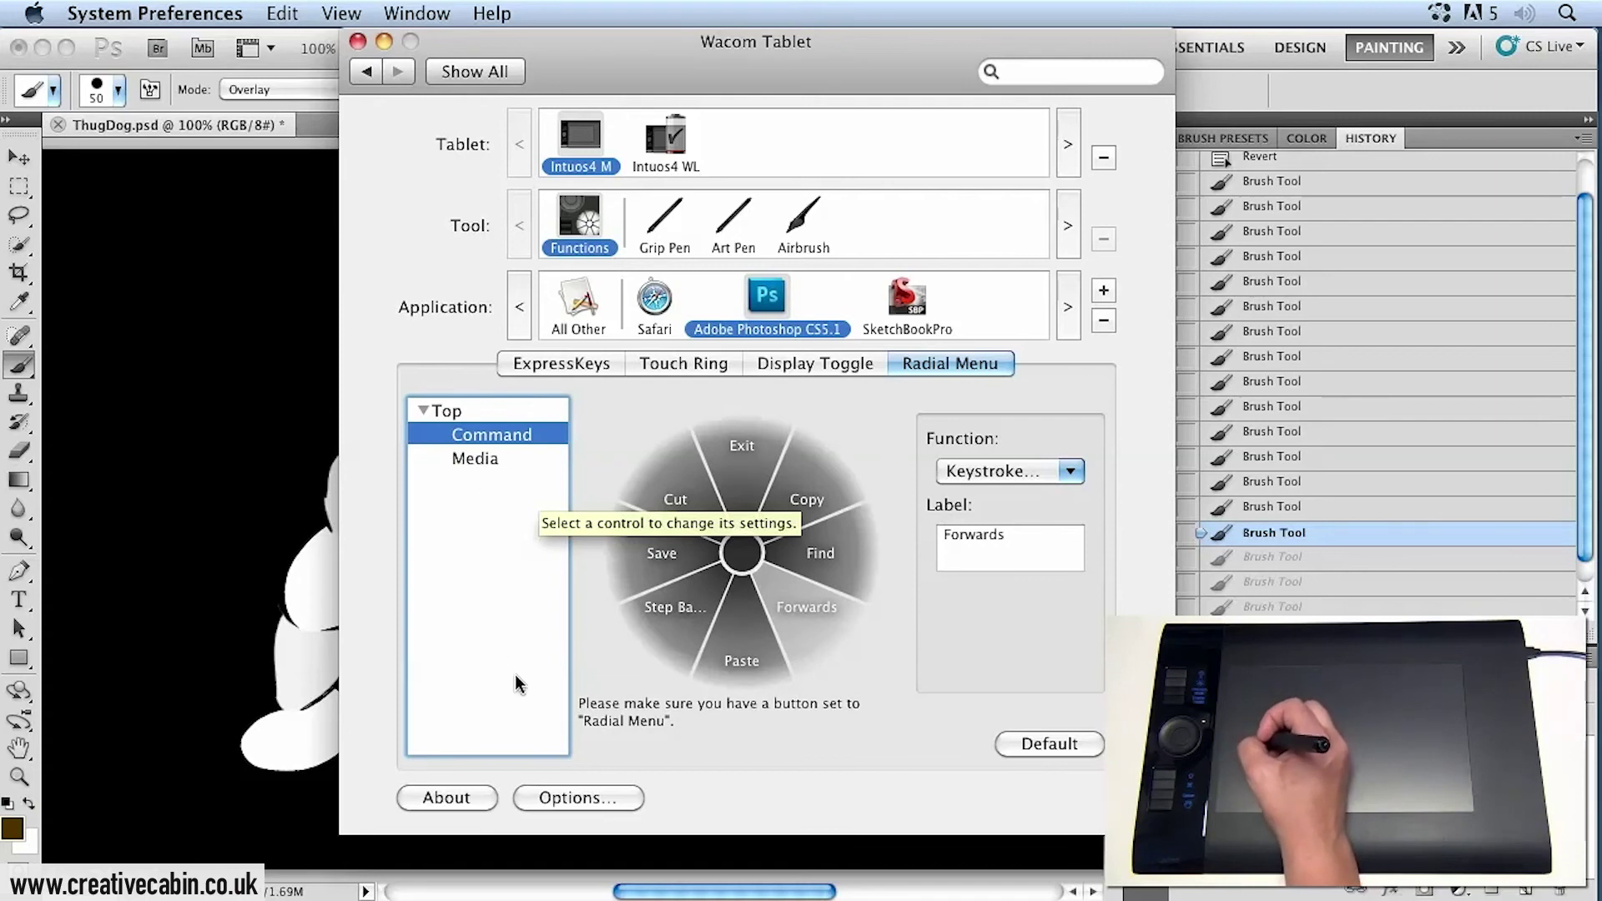
pyautogui.click(492, 461)
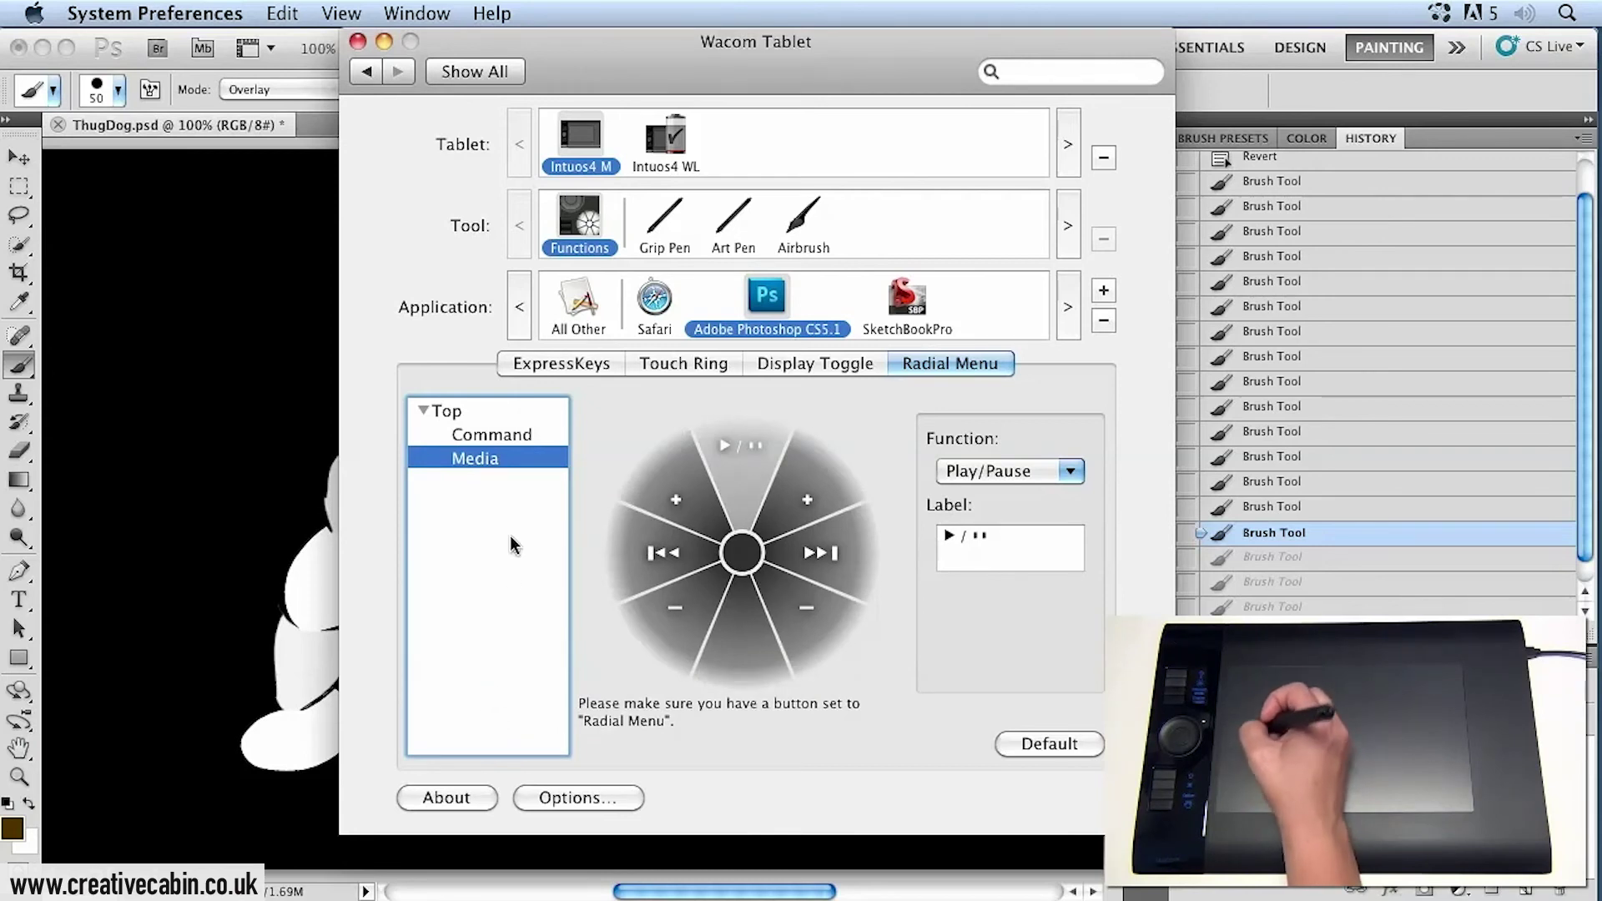
pyautogui.click(244, 273)
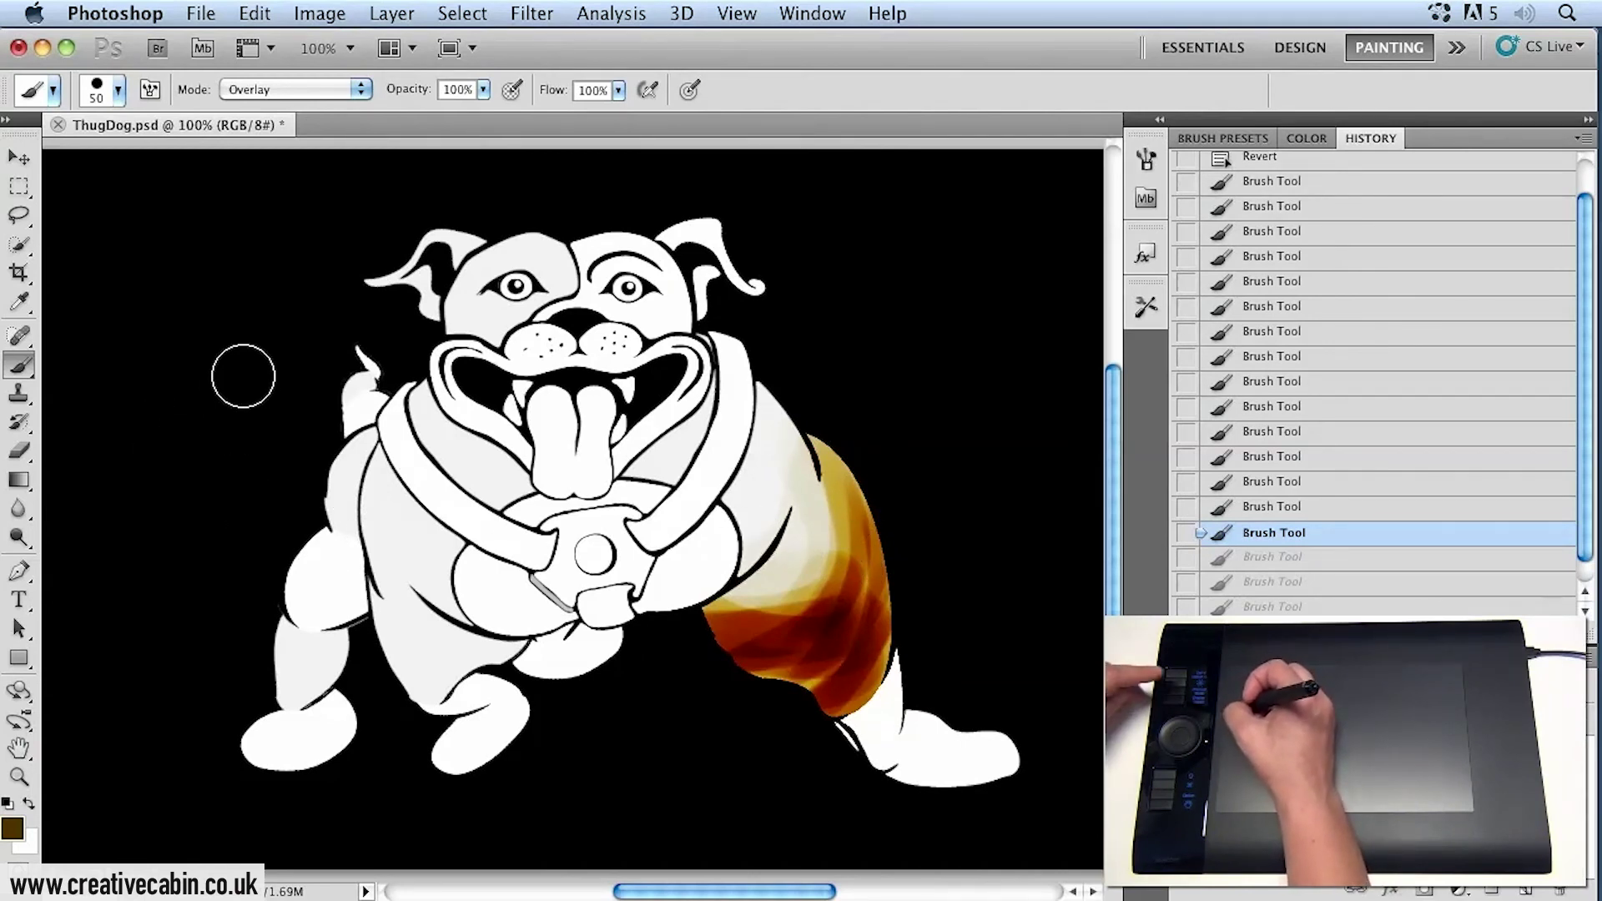
# Step back twice through the brush stroke history using the Command submenu of the on-screen radial menu.
pyautogui.press('F1')
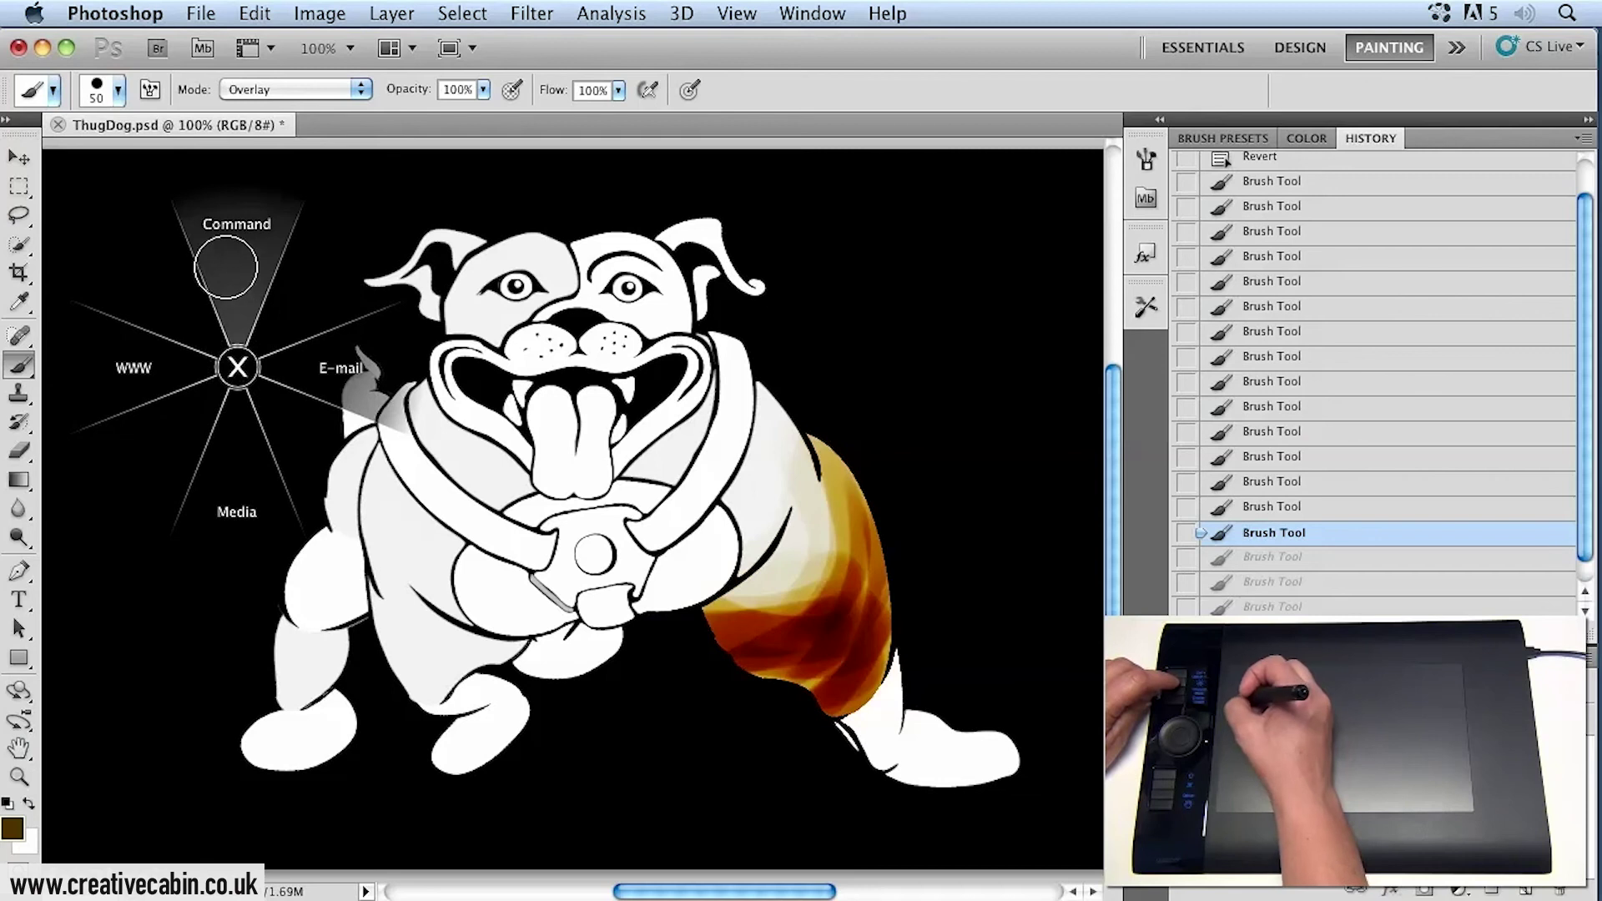
pyautogui.click(237, 244)
pyautogui.click(161, 313)
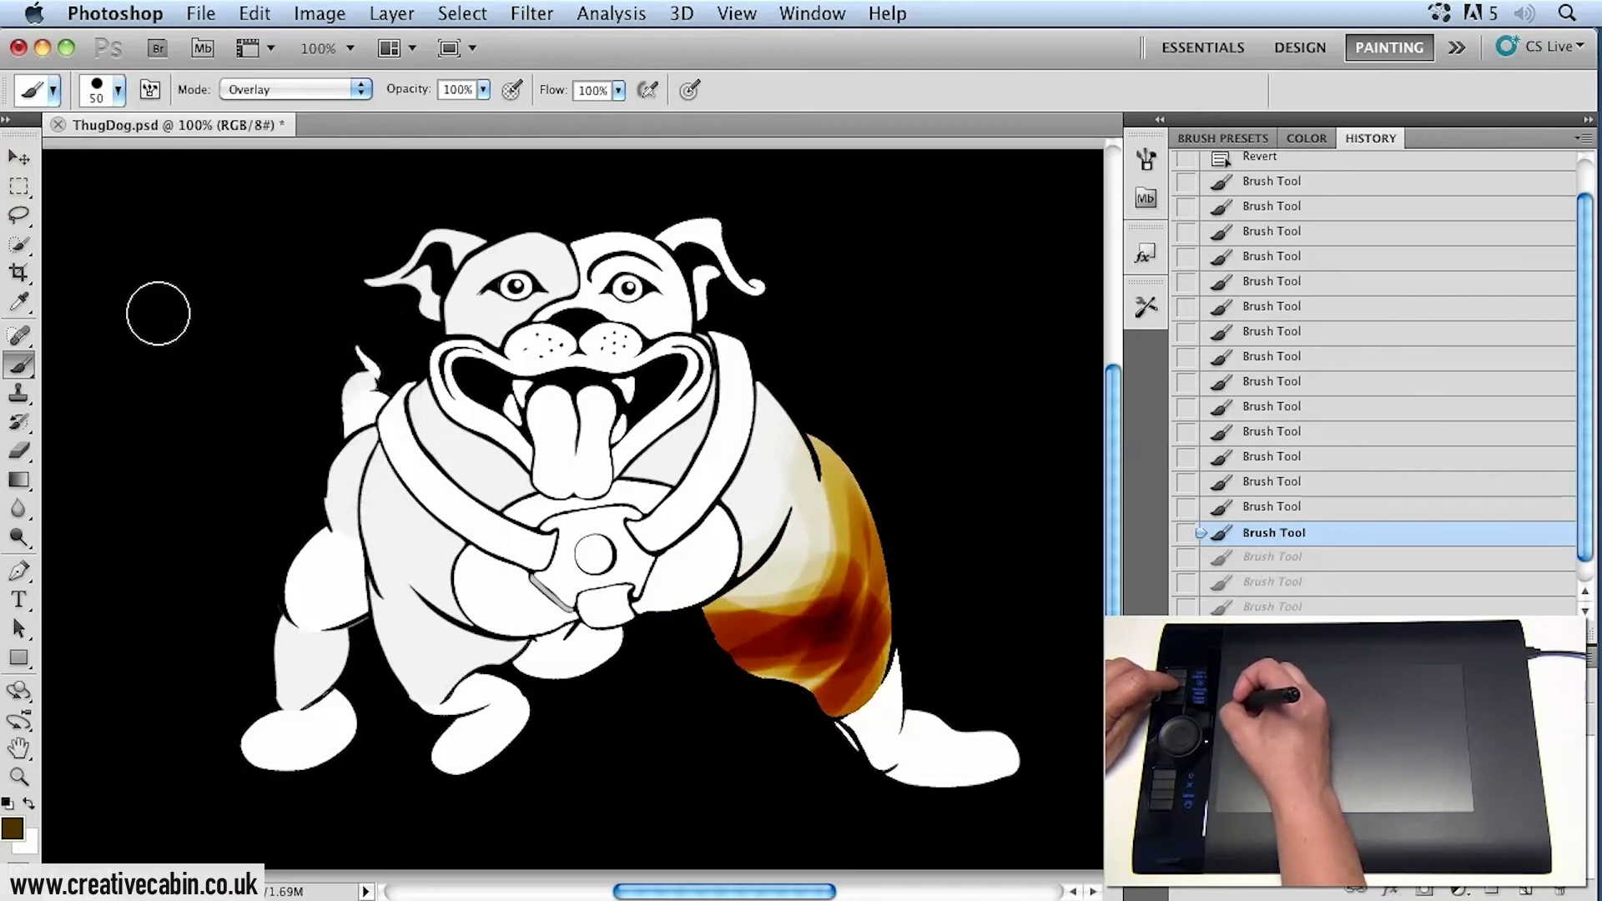
pyautogui.middleClick(157, 316)
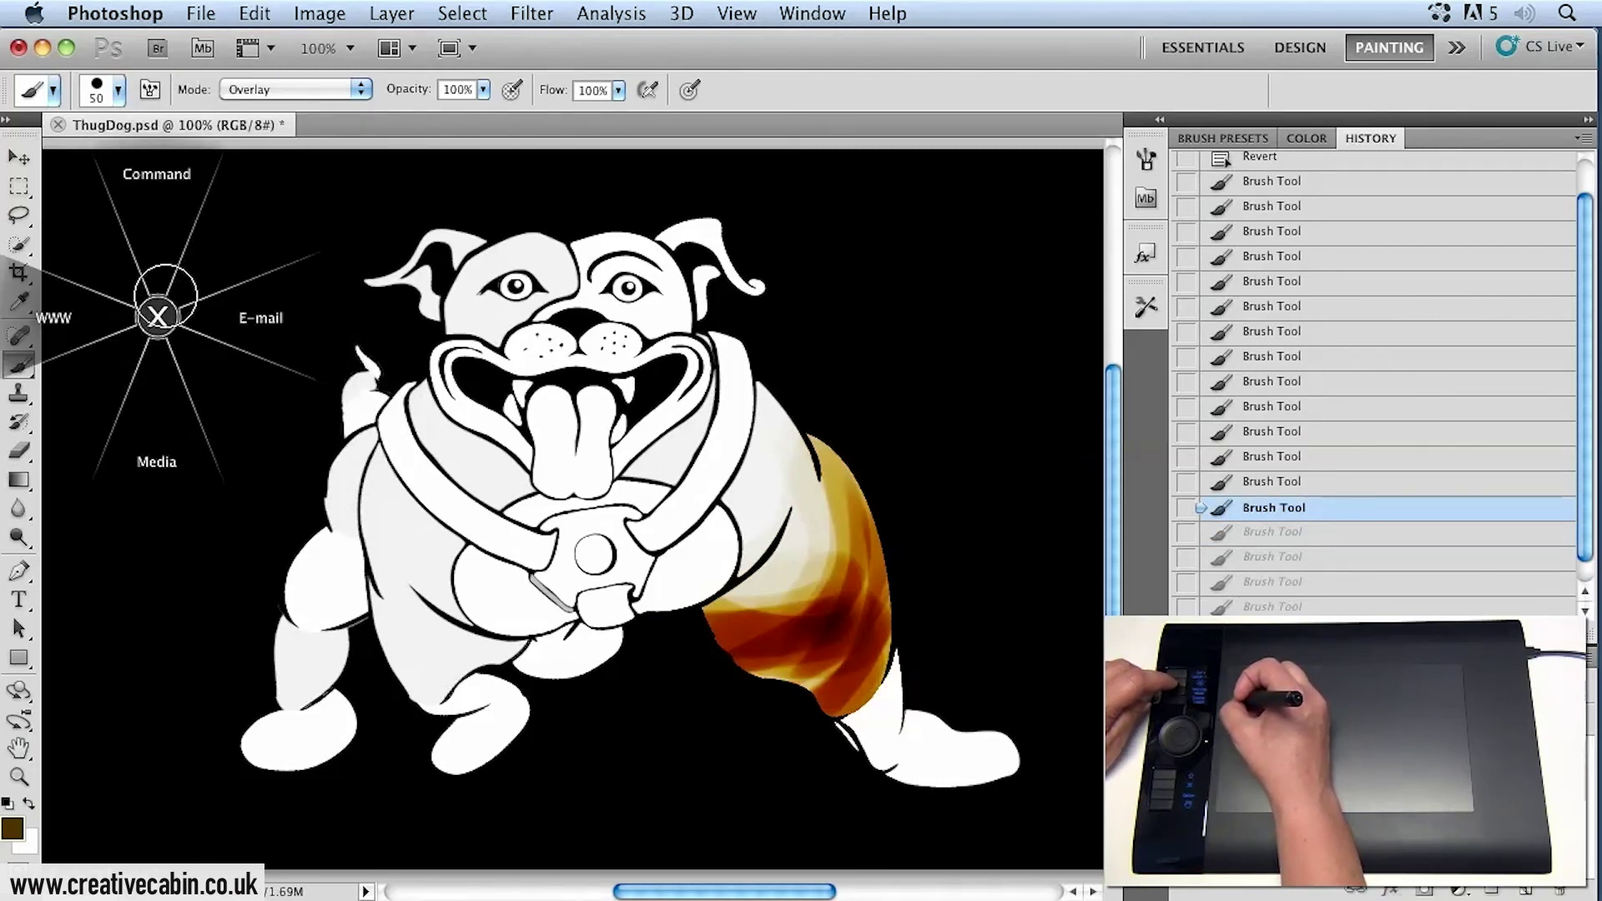
pyautogui.click(153, 230)
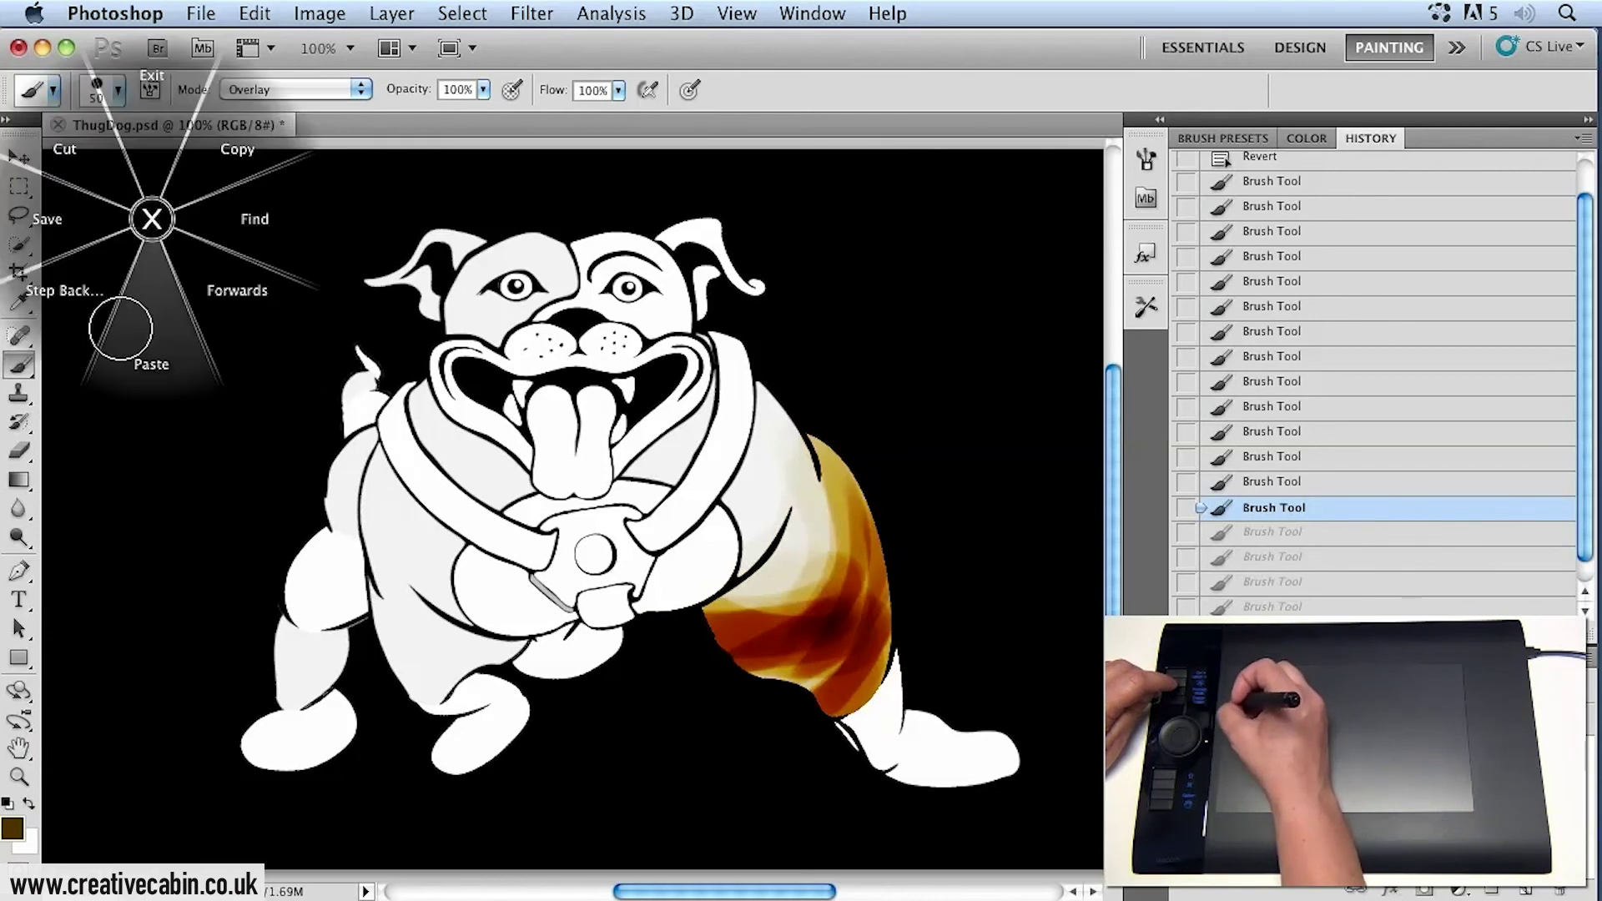
pyautogui.click(63, 297)
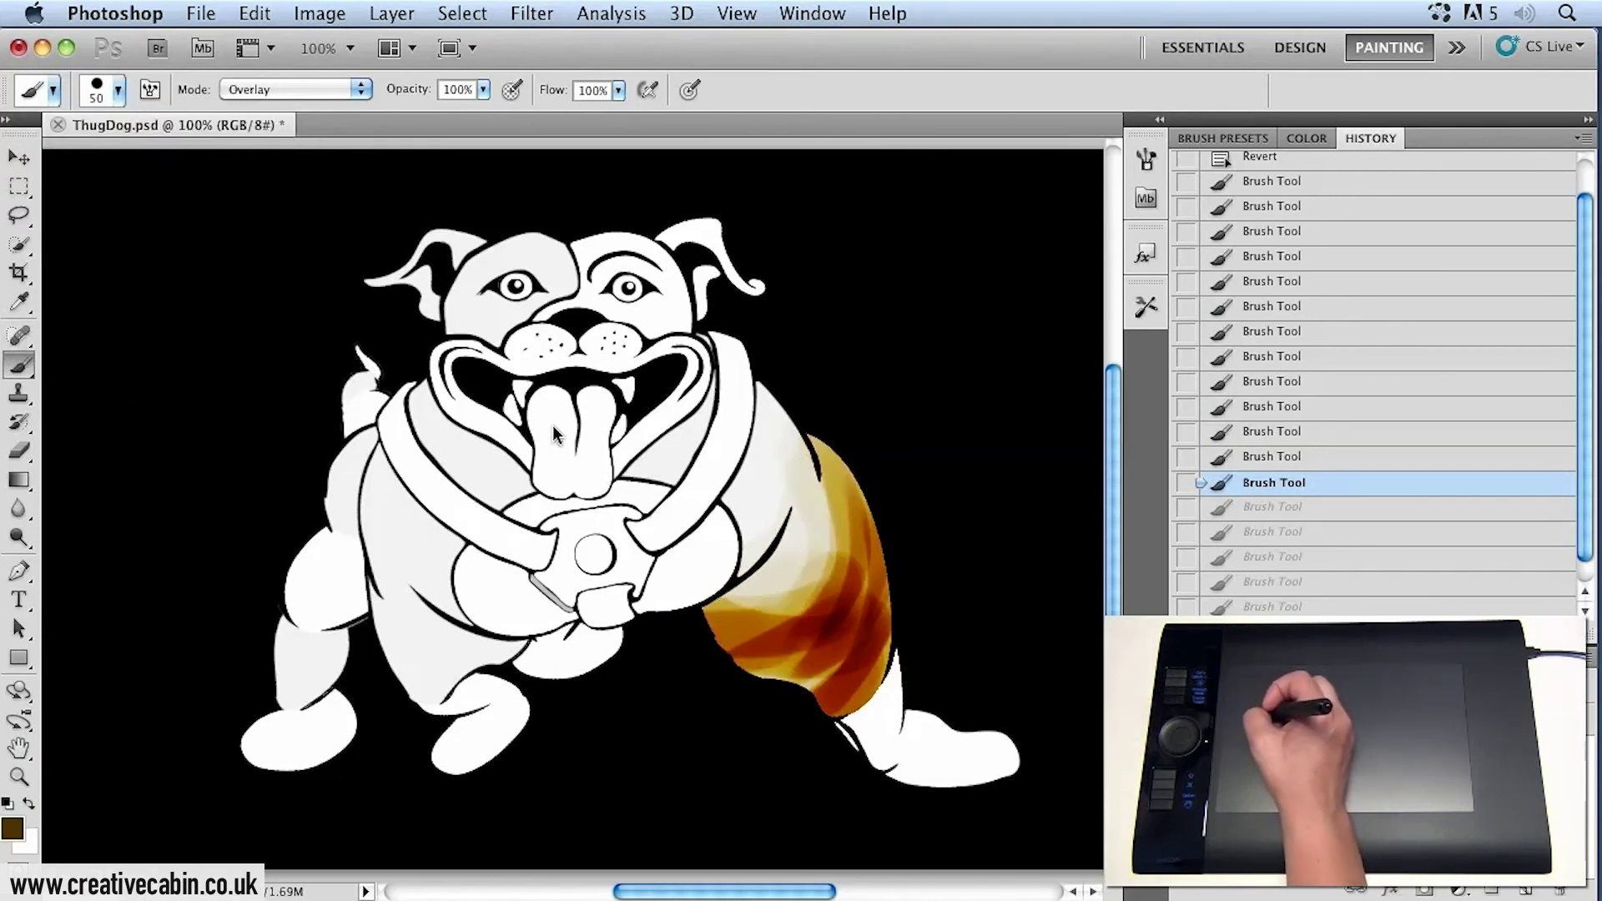
pyautogui.click(201, 11)
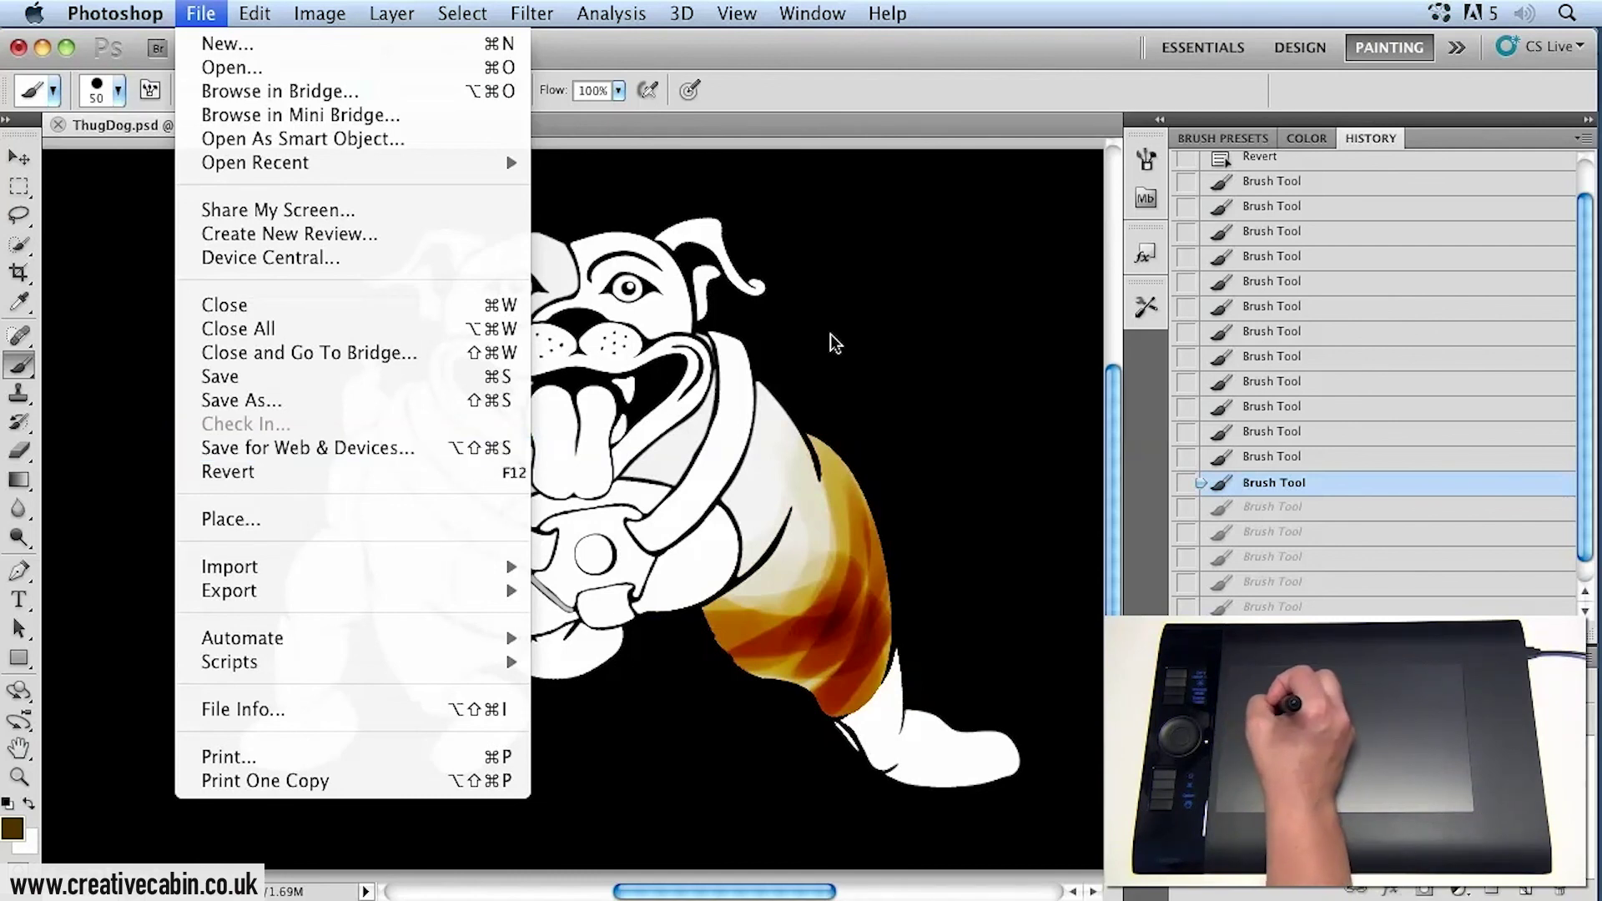
pyautogui.click(982, 286)
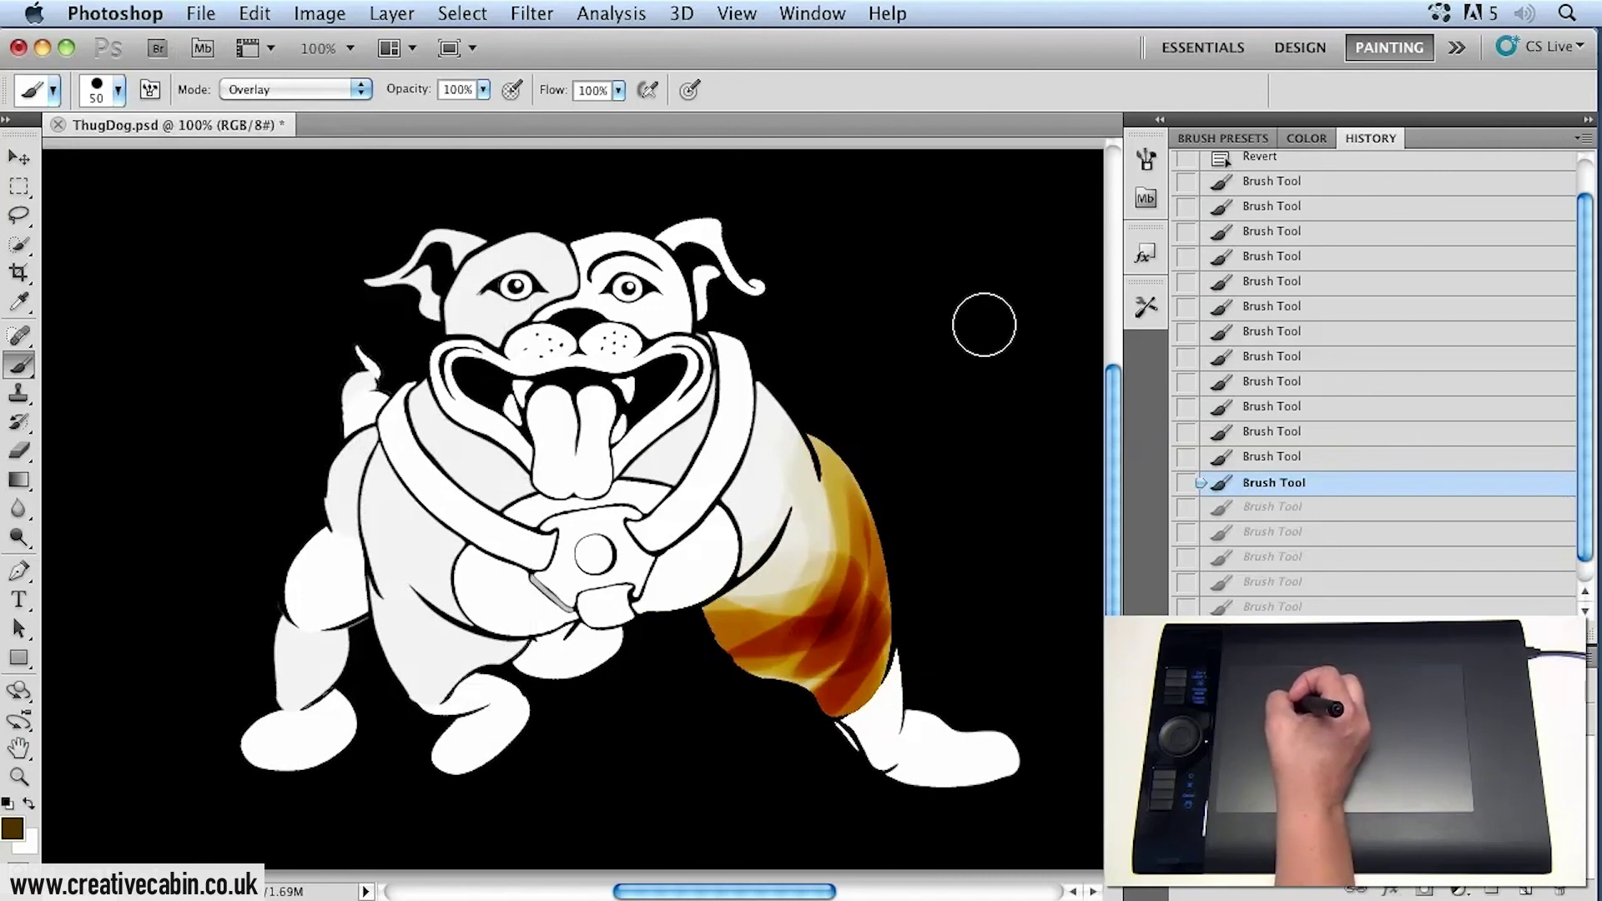